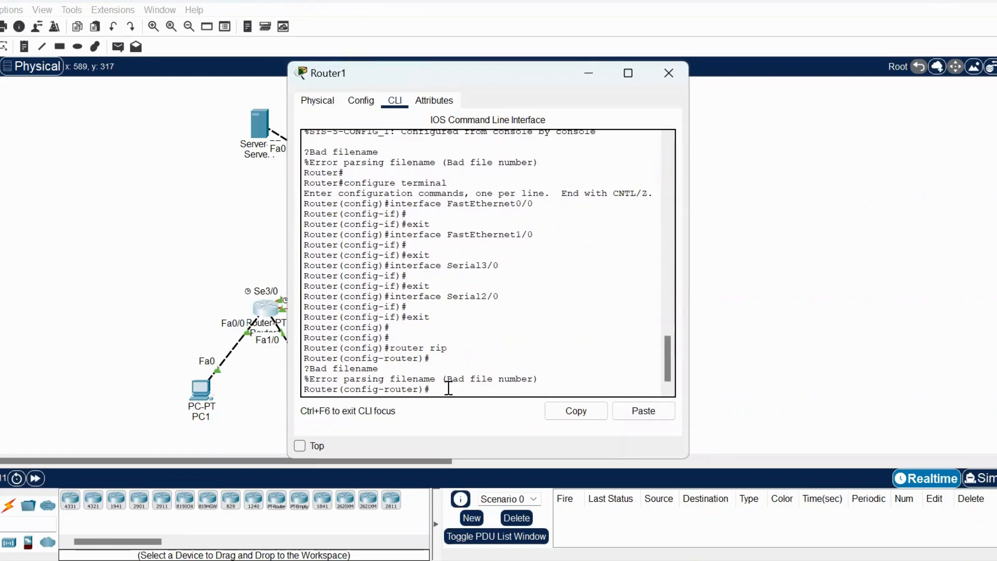
# Disable automatic route summarization and set RIP to version 2 in Router1's RIP configuration.
pyautogui.write('no')
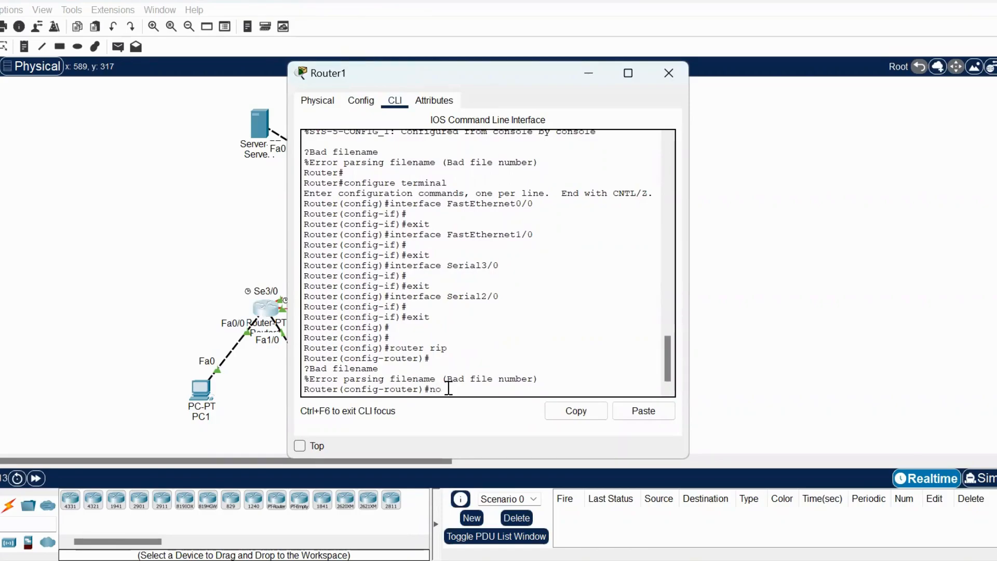
pyautogui.write(' auto-summat')
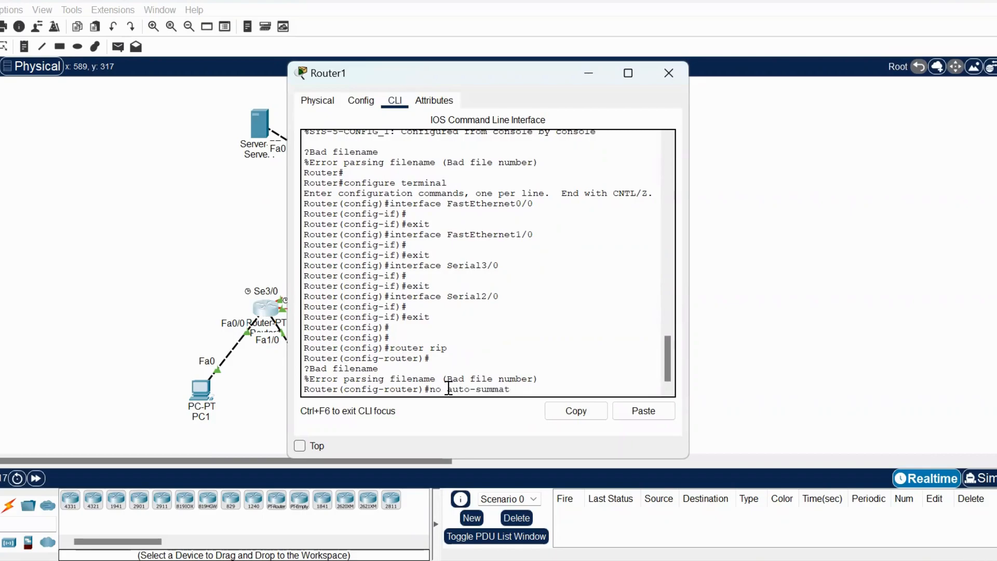
pyautogui.press('BackSpace')
pyautogui.write('ry')
pyautogui.press('Return')
pyautogui.write('v')
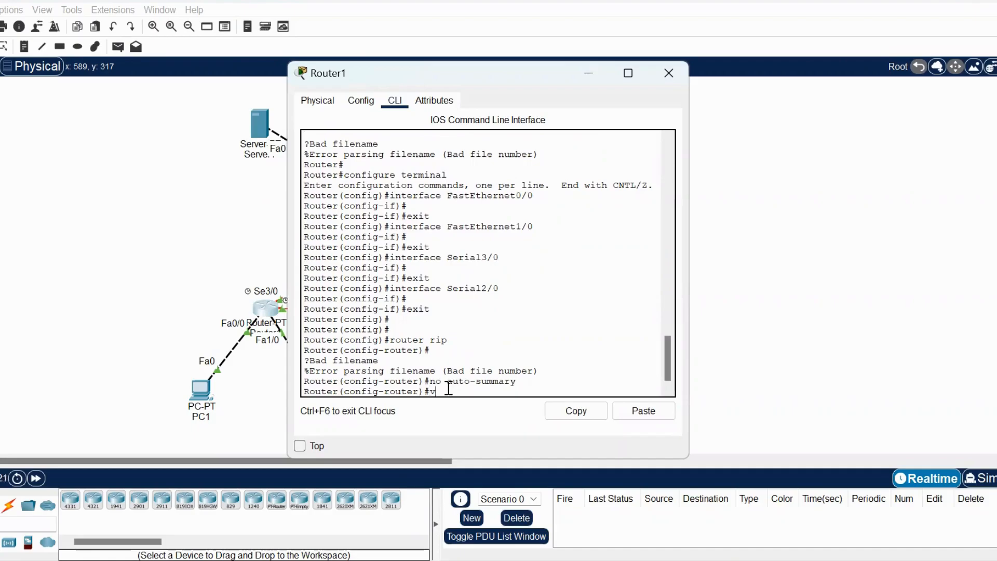
pyautogui.write('ersion 2')
pyautogui.press('Return')
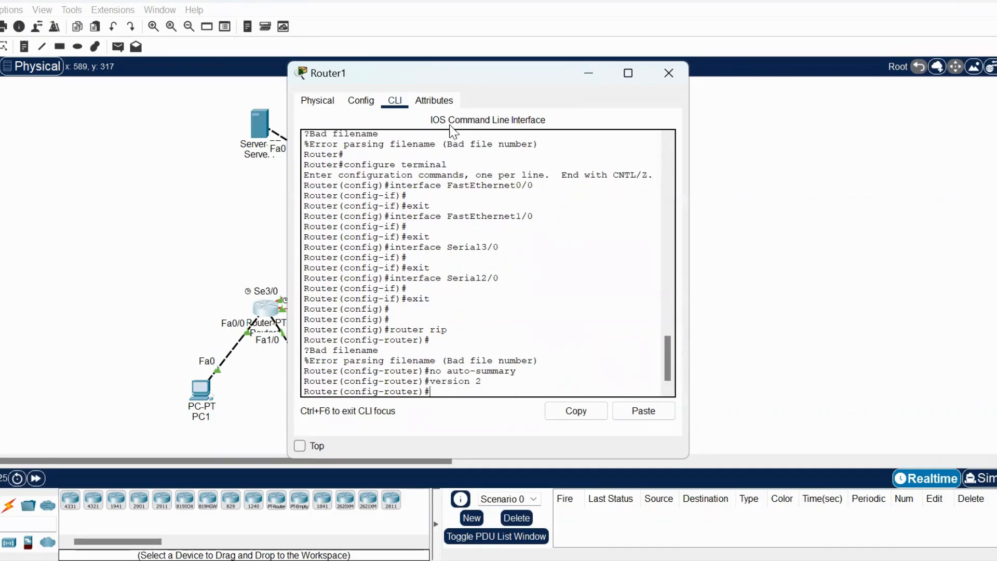
# Save Router1's configuration to NVRAM and close its device window.
pyautogui.click(367, 102)
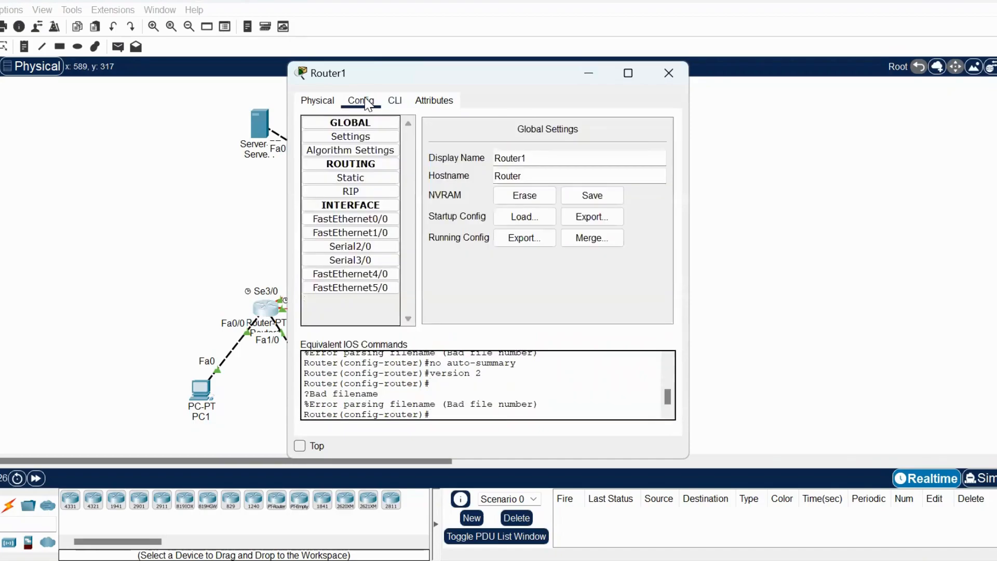
pyautogui.click(370, 136)
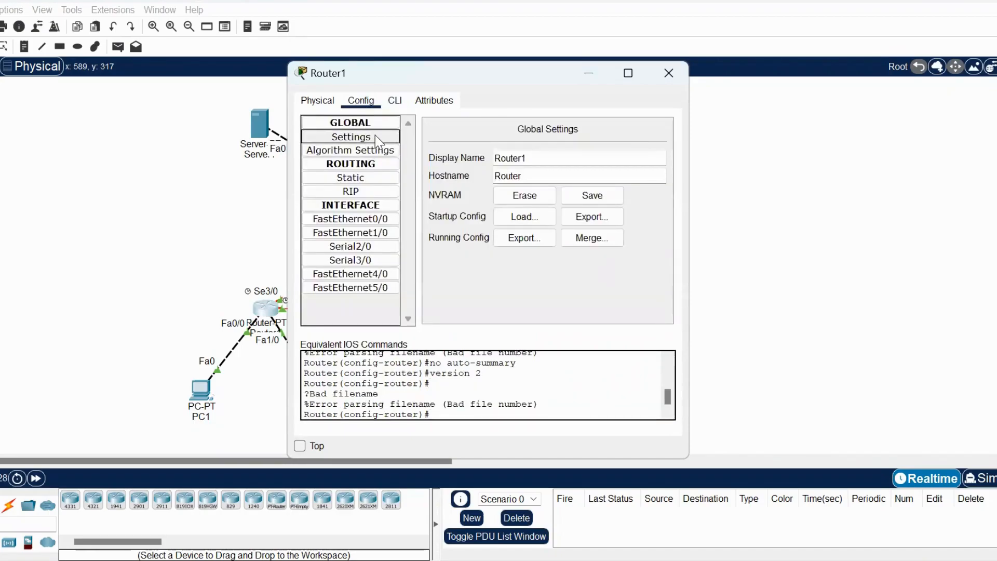
pyautogui.click(589, 196)
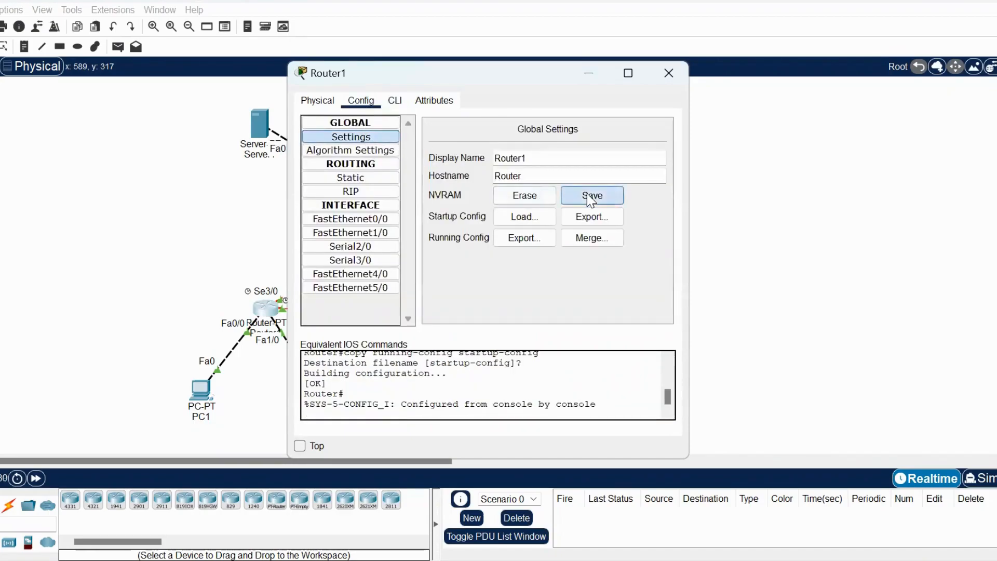
pyautogui.click(669, 73)
# In Router2's command line, enter no auto-summary and version 2 for its RIP routing process.
pyautogui.click(566, 326)
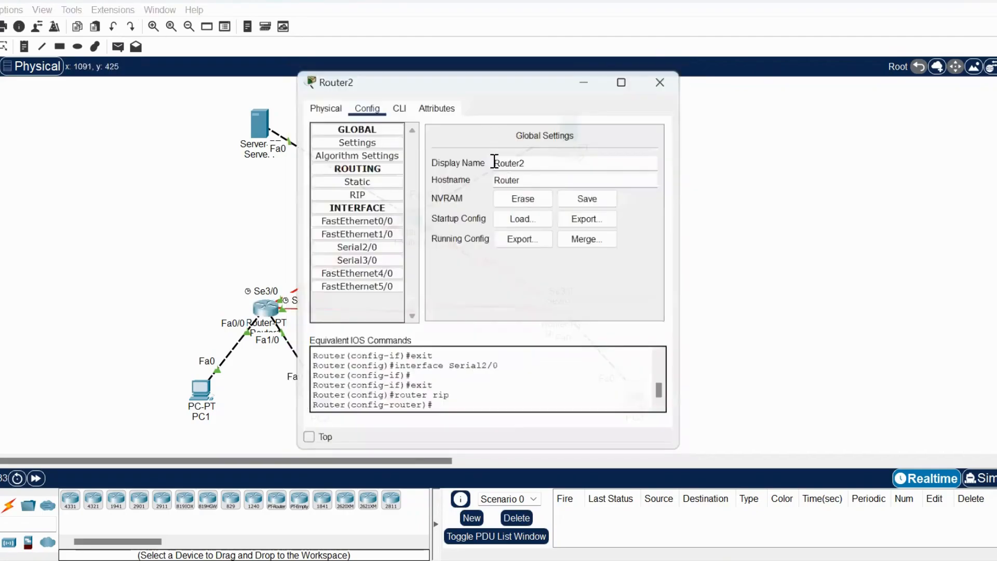
pyautogui.click(394, 100)
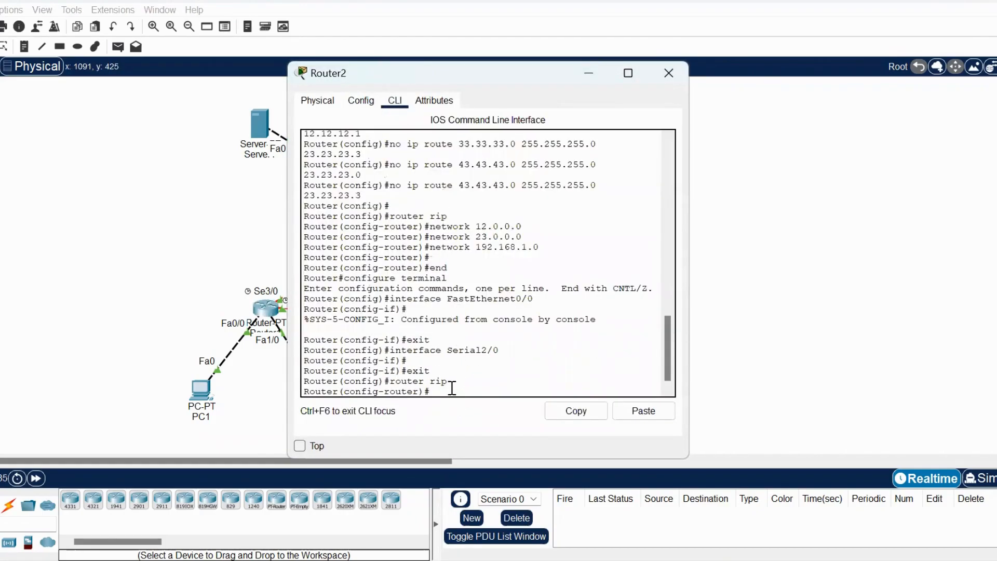
pyautogui.write('no auto-summary')
pyautogui.press('Return')
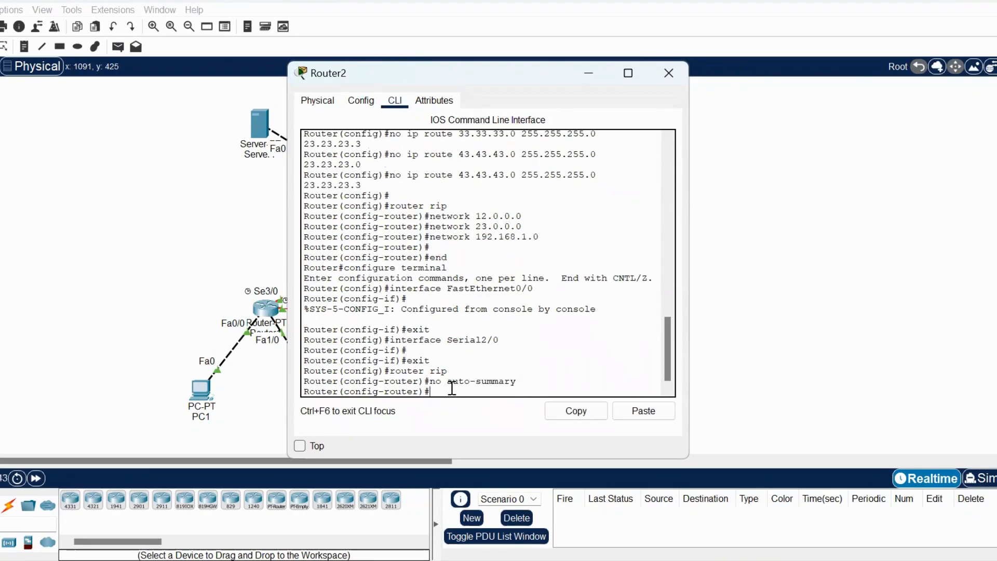
pyautogui.write('version 2')
pyautogui.press('Return')
# Save Router2's configuration to NVRAM and close its device window.
pyautogui.click(361, 100)
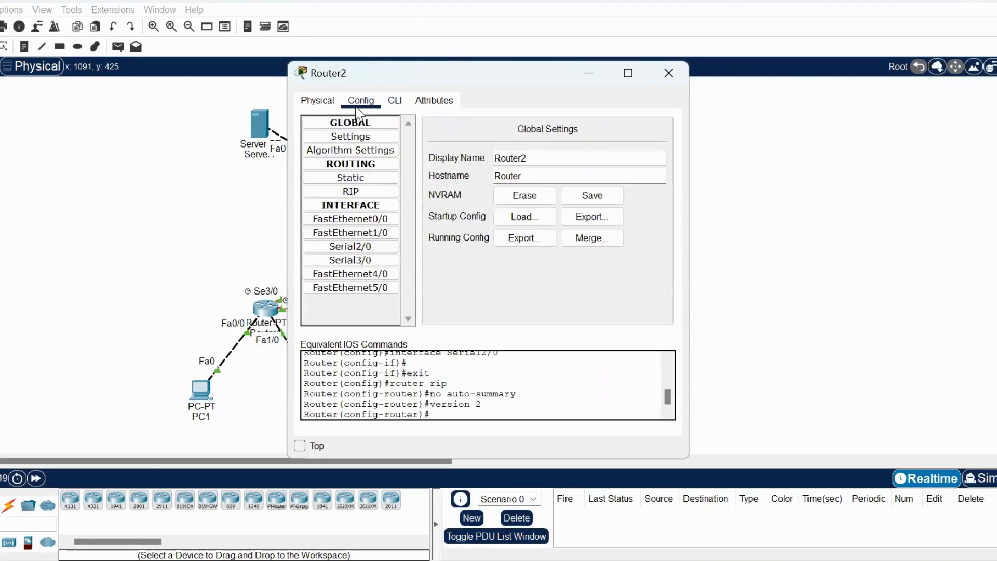
pyautogui.click(595, 197)
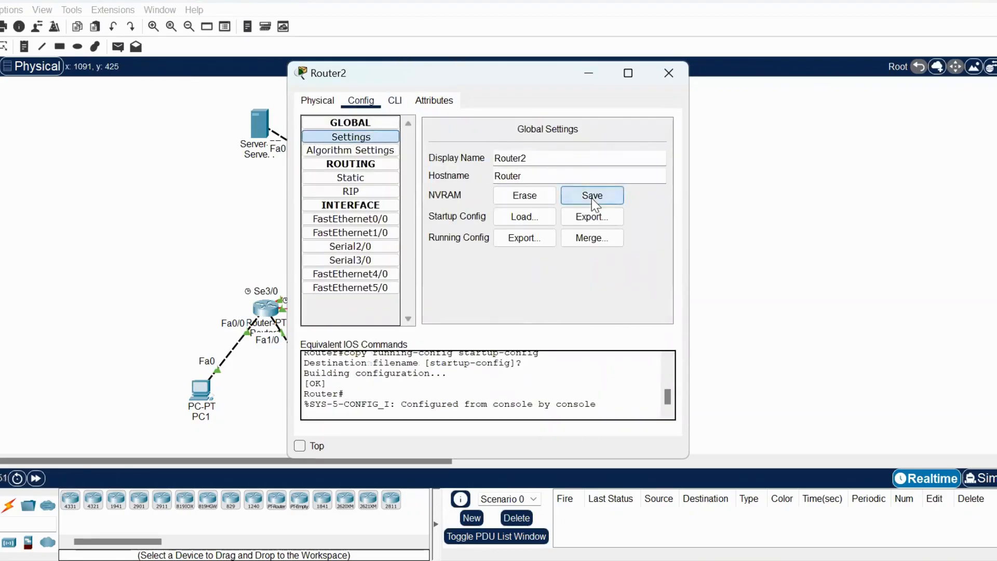
pyautogui.click(668, 75)
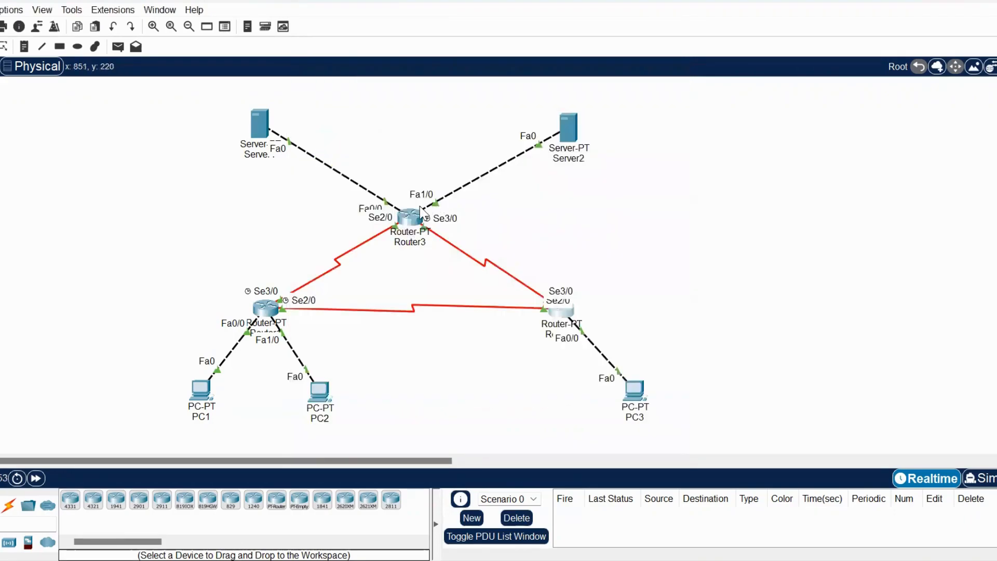
# In Router3's command line, turn off RIP auto-summary and set the RIP version to 2.
pyautogui.click(561, 310)
pyautogui.click(394, 100)
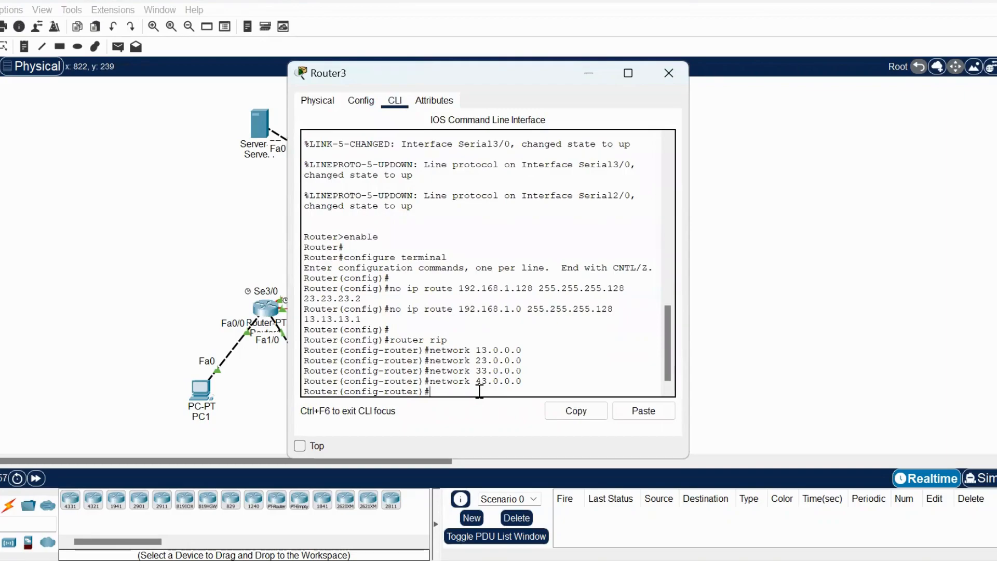
pyautogui.write('no auto-summary')
pyautogui.press('Return')
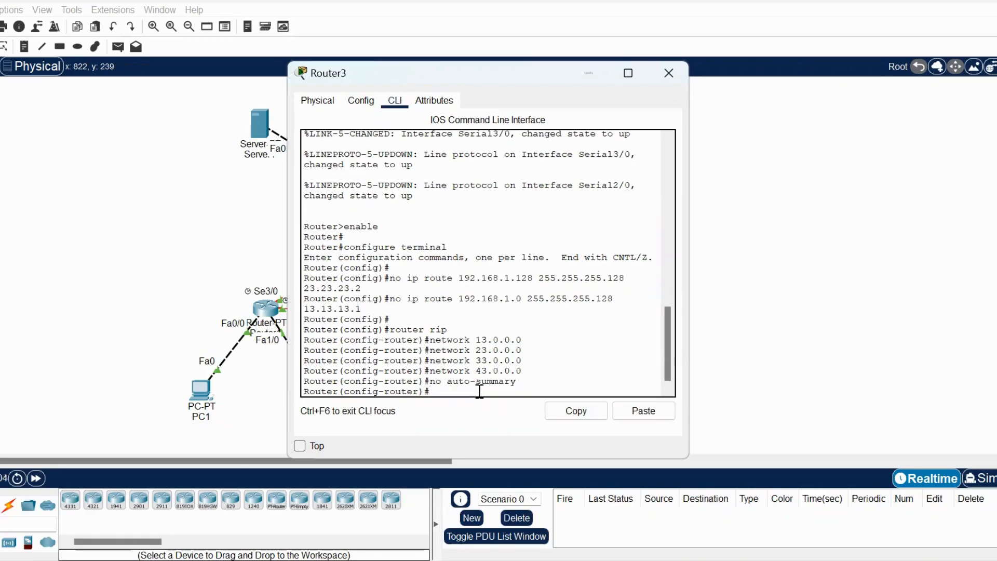
pyautogui.write('version 2')
pyautogui.press('Return')
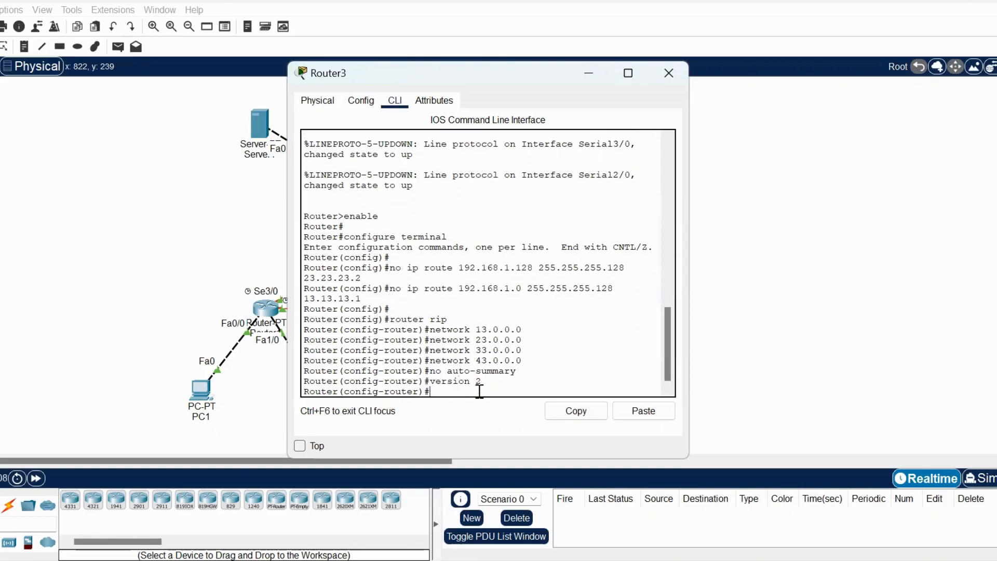
# Save Router3's configuration to NVRAM and close its device window.
pyautogui.click(372, 102)
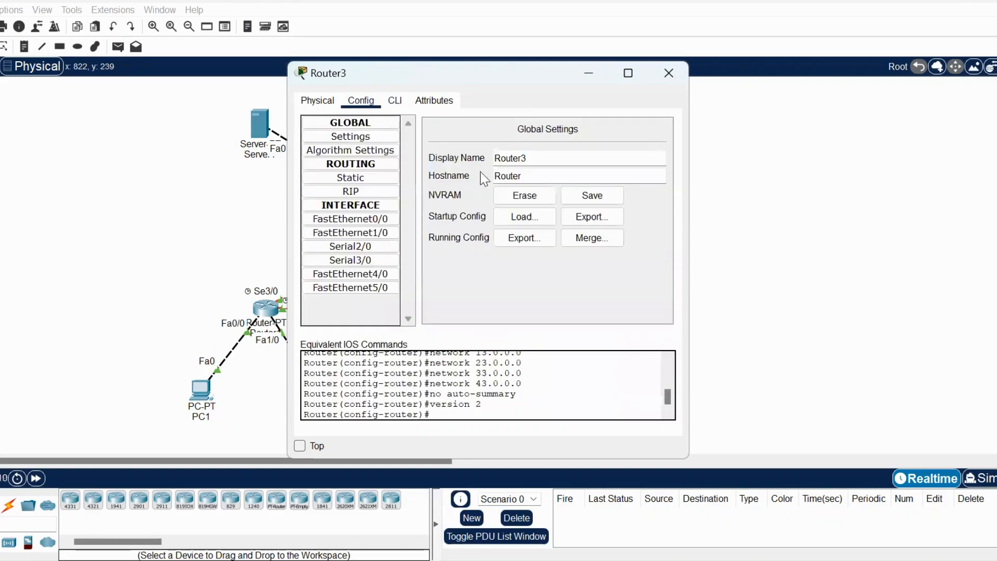
pyautogui.click(576, 191)
pyautogui.click(669, 73)
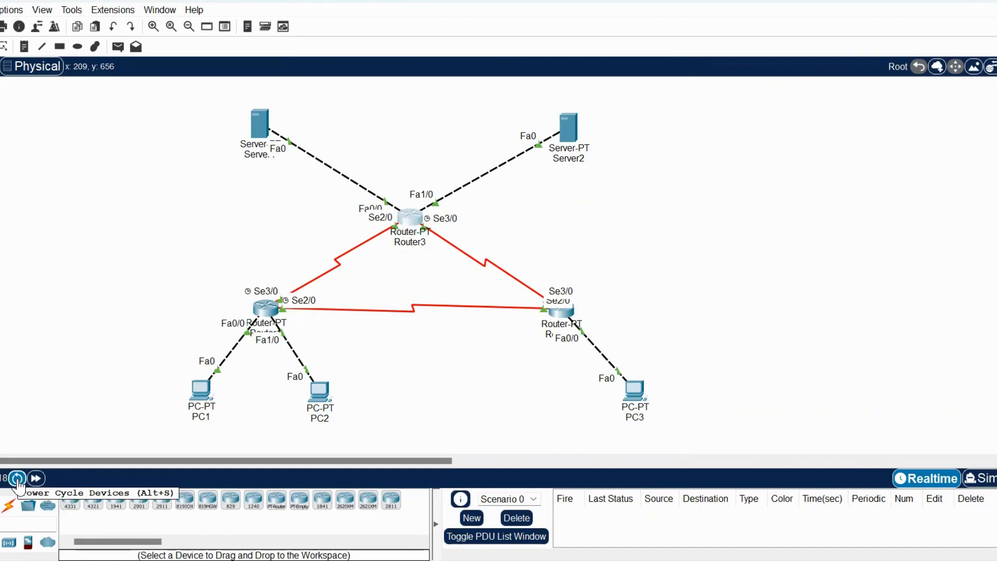
# Power cycle all devices in the topology and confirm the network reset.
pyautogui.click(17, 479)
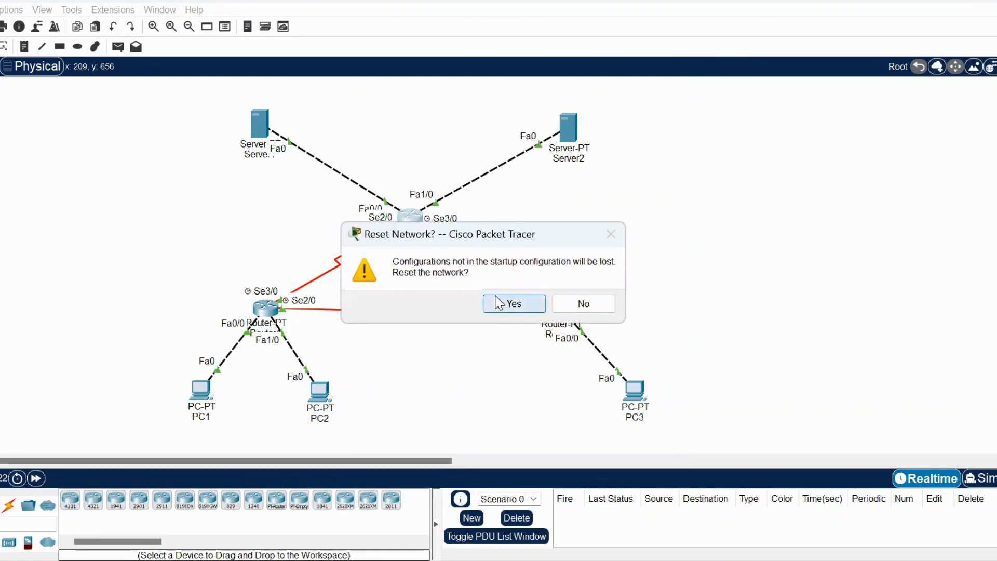
pyautogui.click(512, 303)
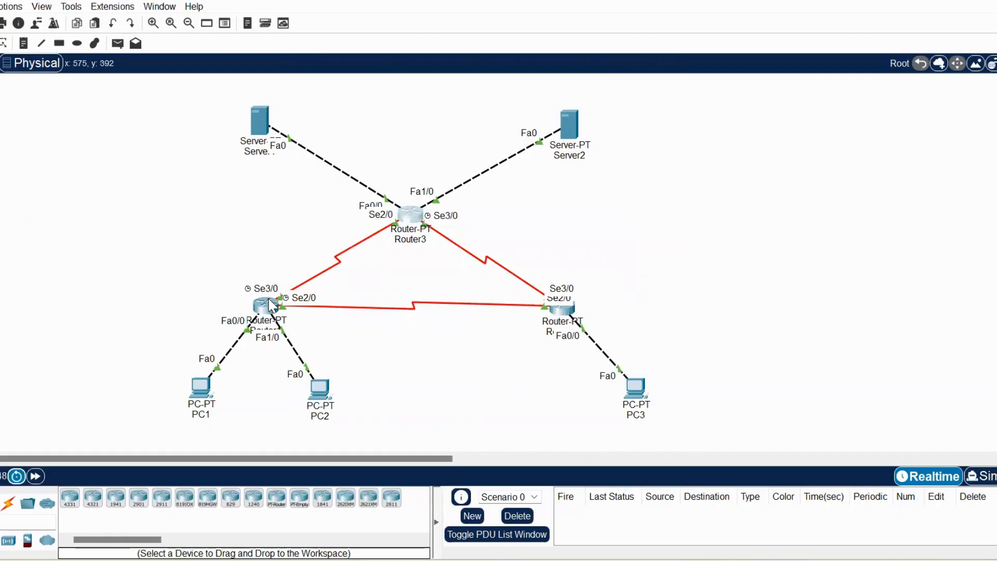
# Display Router1's routing table with show ip route to check its RIP routes, then close the router's window.
pyautogui.click(410, 212)
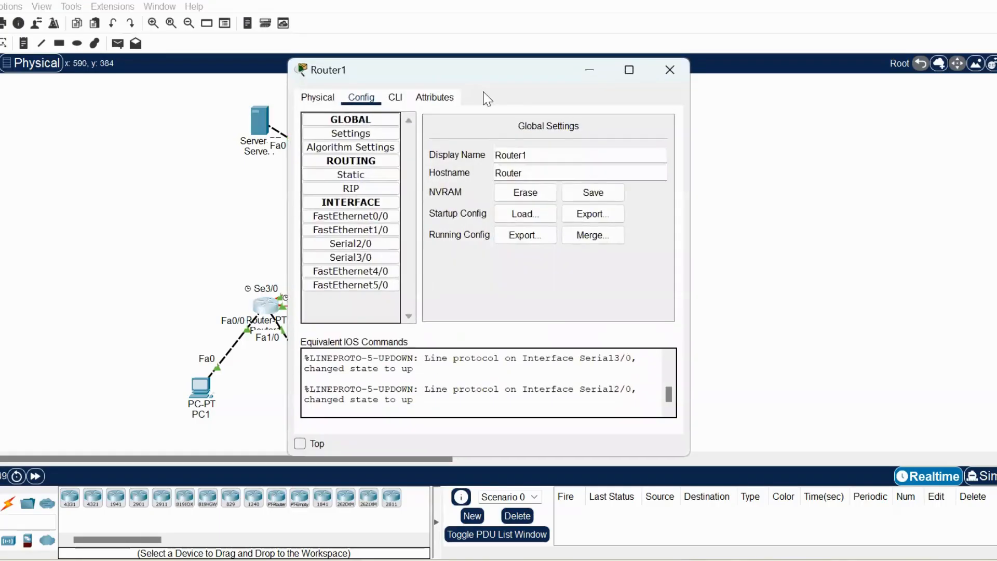
pyautogui.click(400, 98)
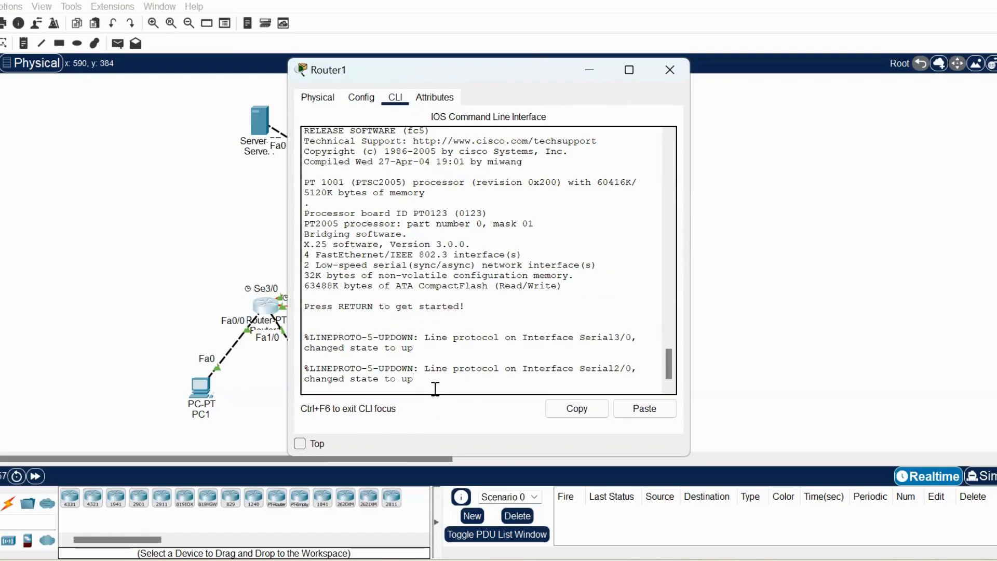
pyautogui.press('Return')
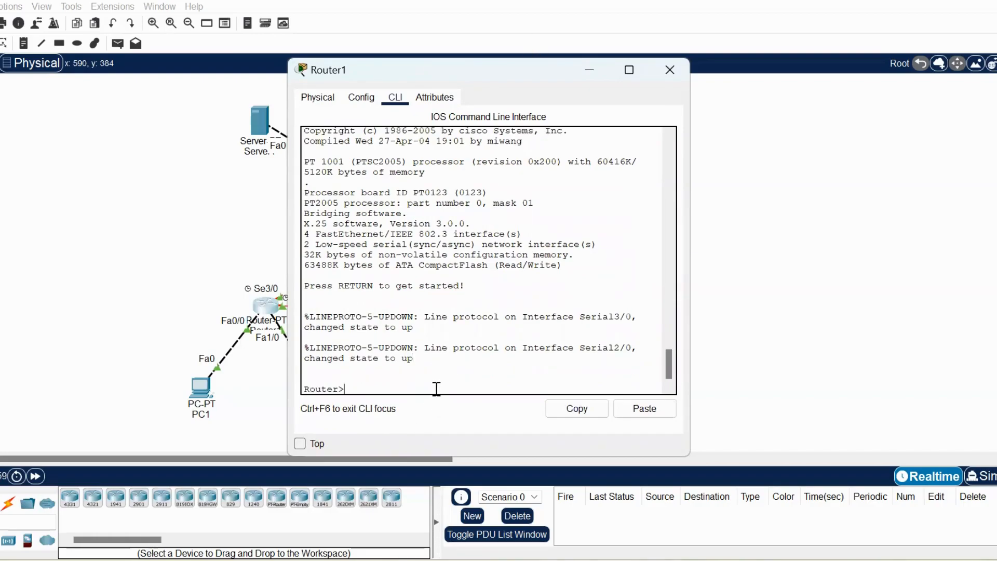
pyautogui.write('show ip')
pyautogui.write(' r')
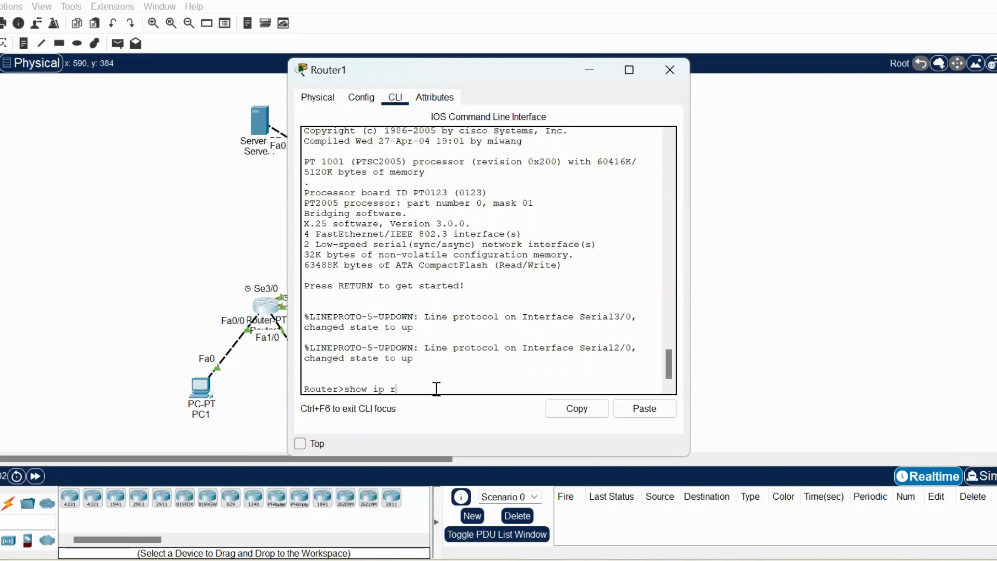
pyautogui.write('ote')
pyautogui.press('BackSpace')
pyautogui.press('BackSpace')
pyautogui.write('ute')
pyautogui.press('Return')
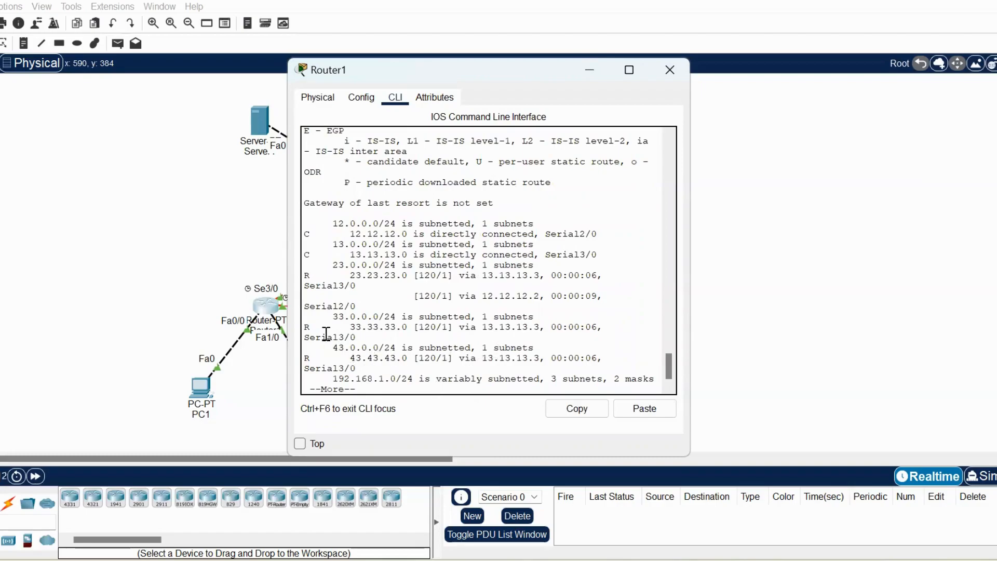
pyautogui.click(658, 74)
# Run show ip route on Router2 to review its learned routes, and close the router's window.
pyautogui.click(566, 313)
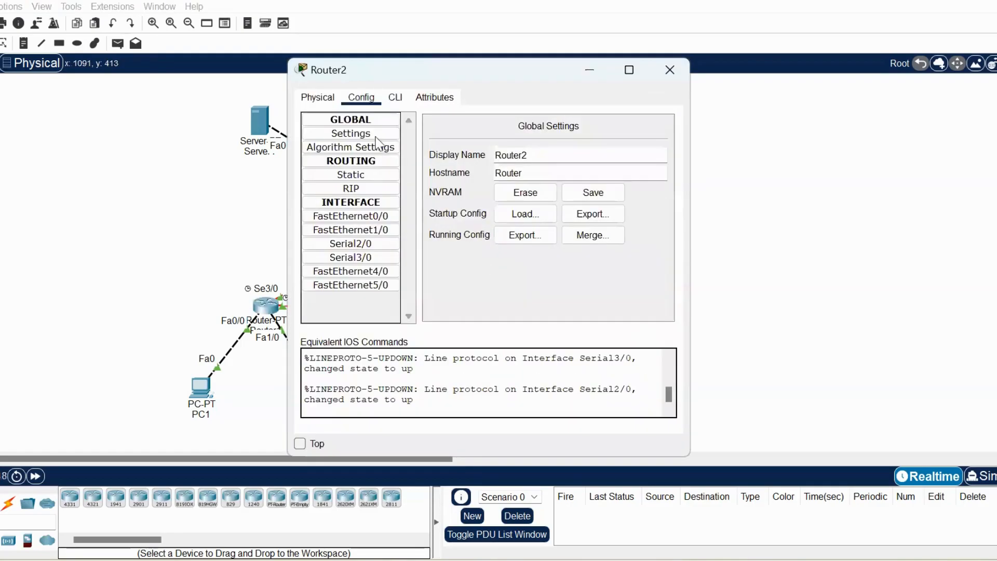
pyautogui.click(393, 98)
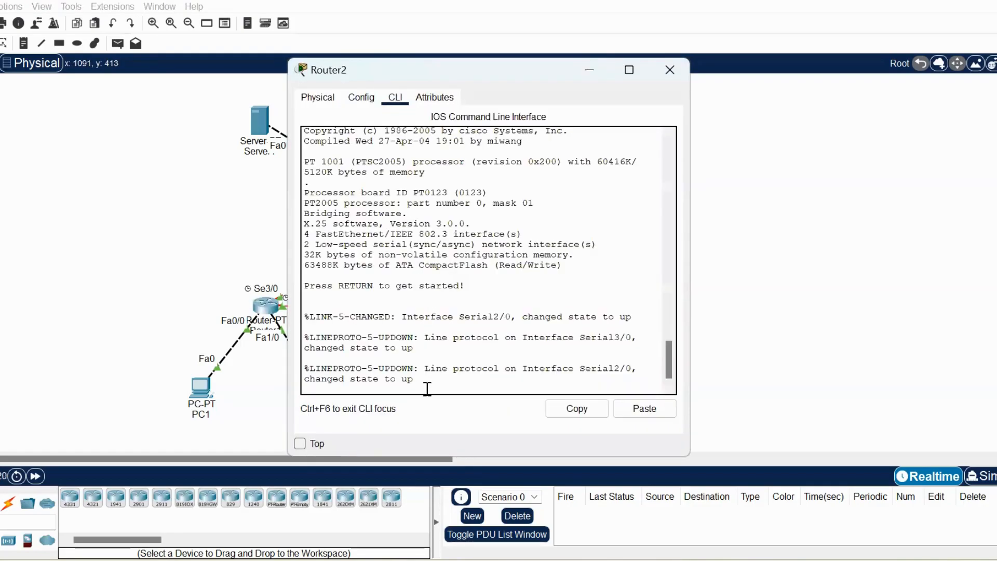
pyautogui.press('Return')
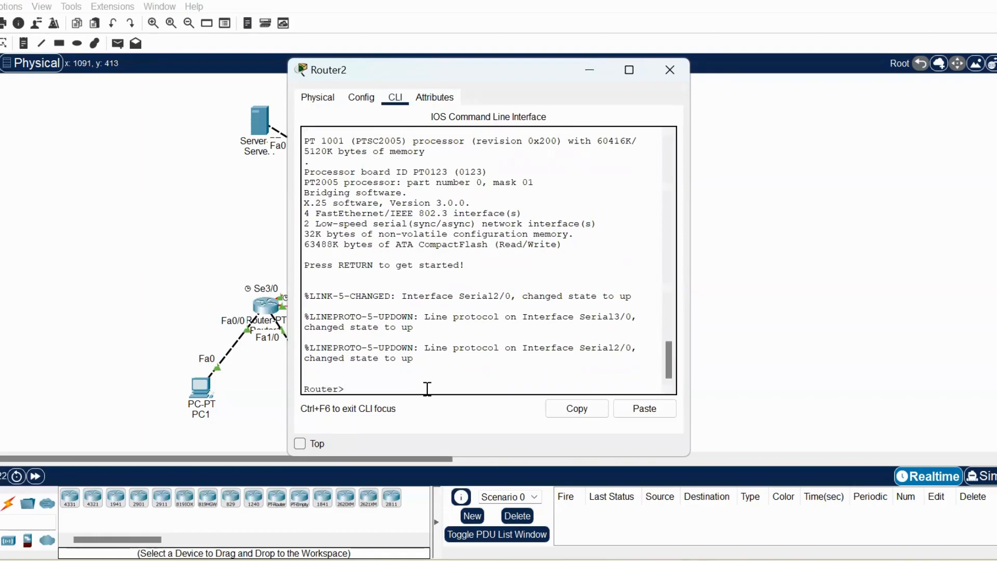
pyautogui.write('show ip route')
pyautogui.press('Return')
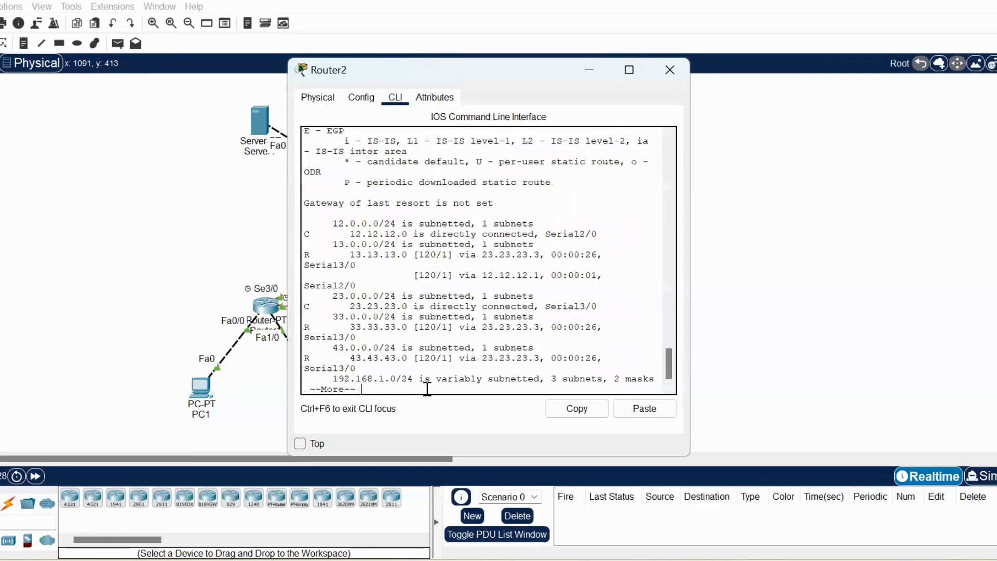
pyautogui.click(673, 73)
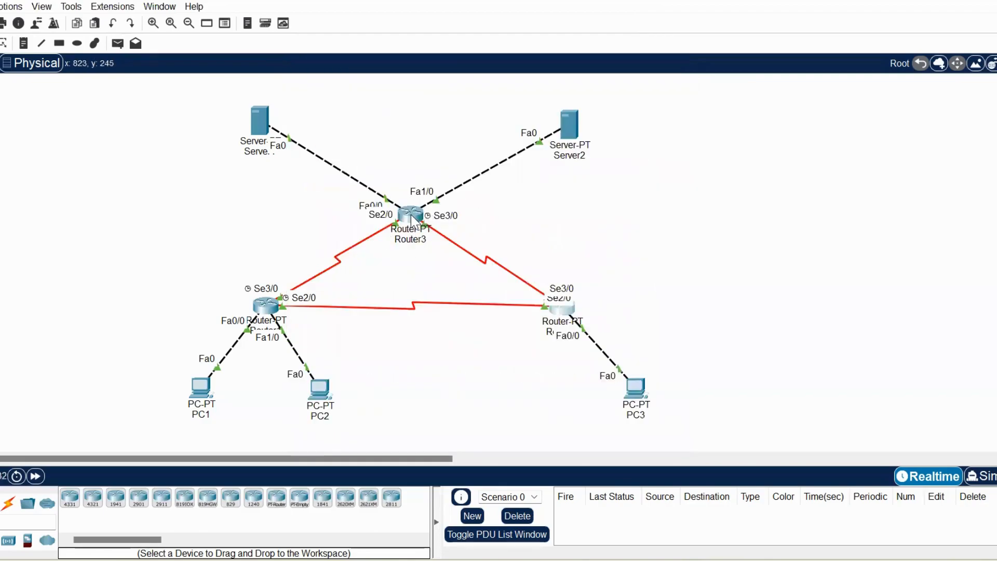
# Run show ip route on Router3 to examine its routing table, and close the router's window.
pyautogui.click(411, 217)
pyautogui.click(395, 97)
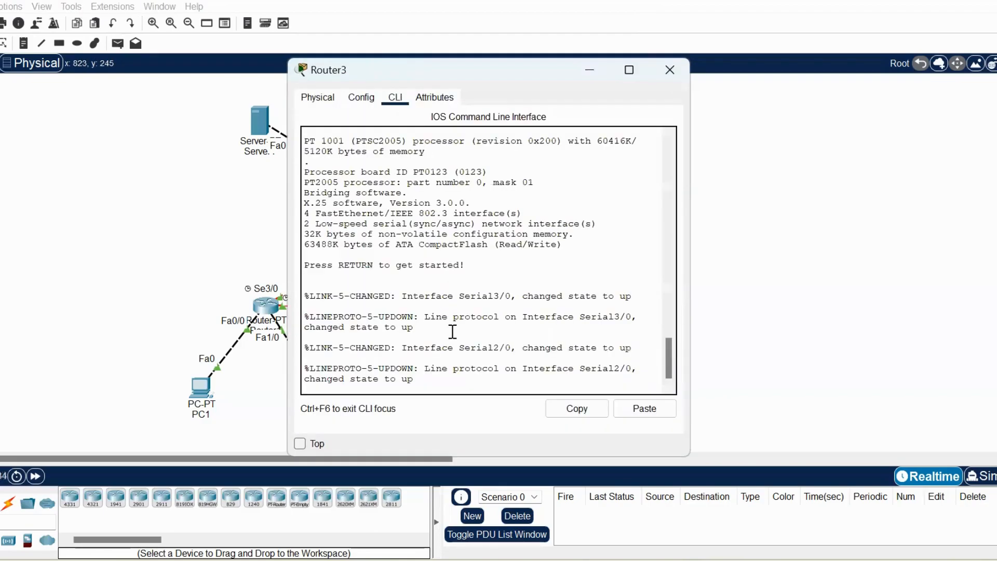
pyautogui.press('Return')
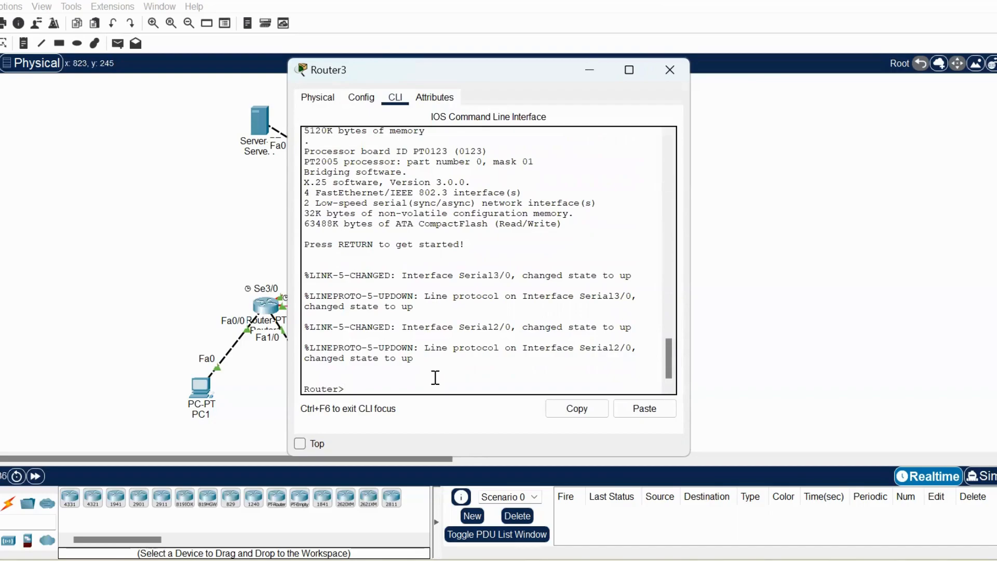
pyautogui.write('show ip route')
pyautogui.press('Return')
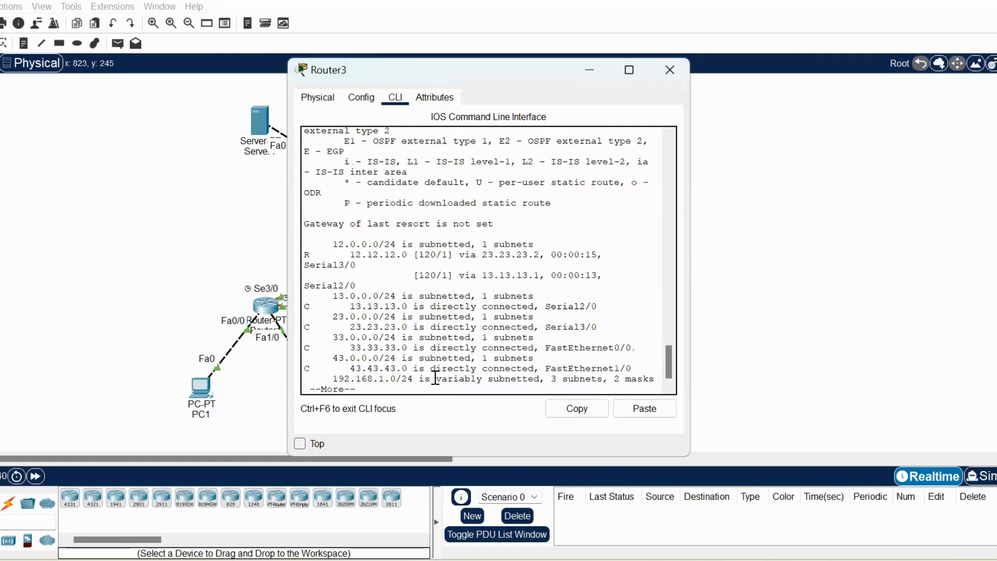
pyautogui.click(669, 70)
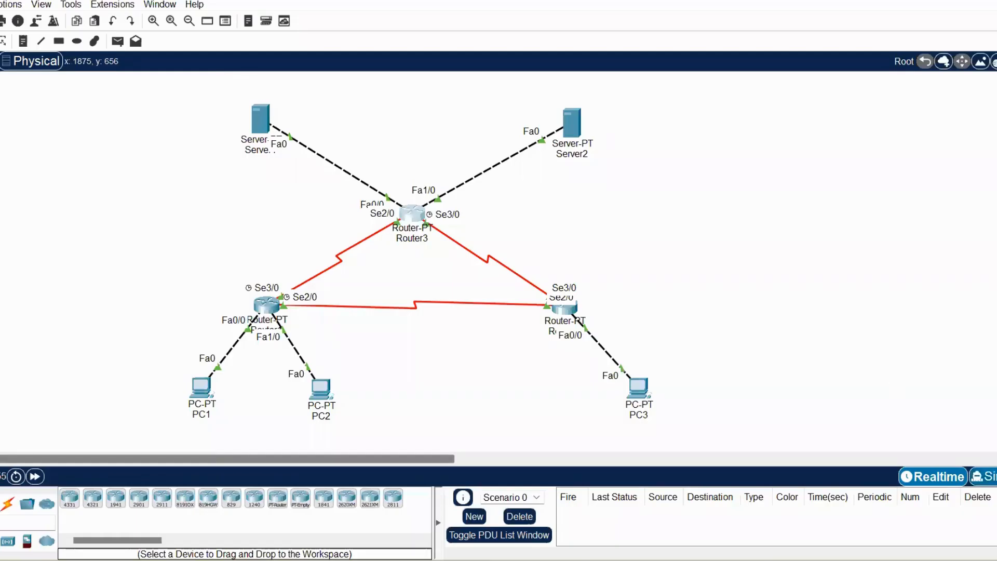
# Switch the network from Realtime to Simulation mode.
pyautogui.click(981, 475)
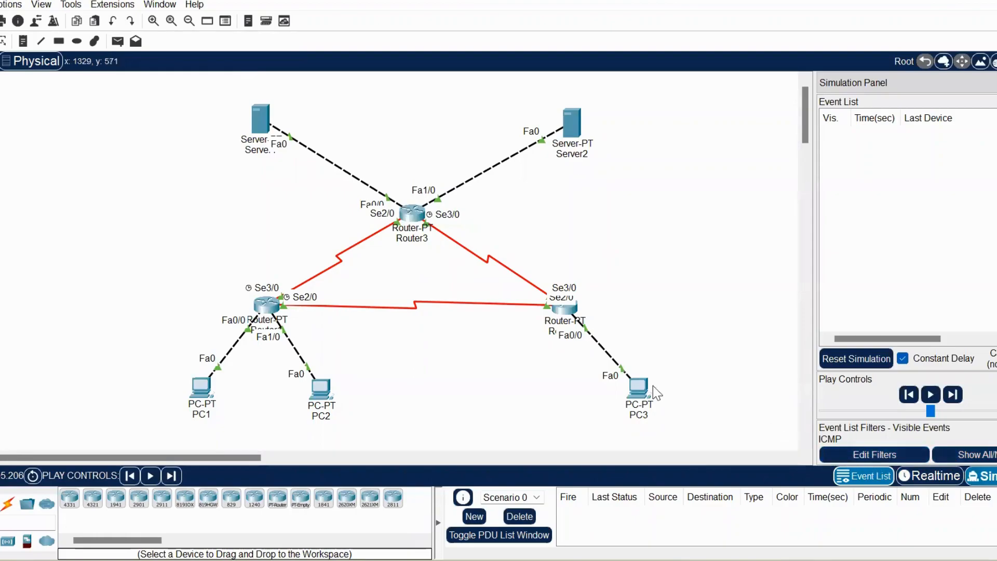
# Try to send a simple PDU from PC1 to PC3, stepping through its ICMP events, and delete the scenario.
pyautogui.click(118, 42)
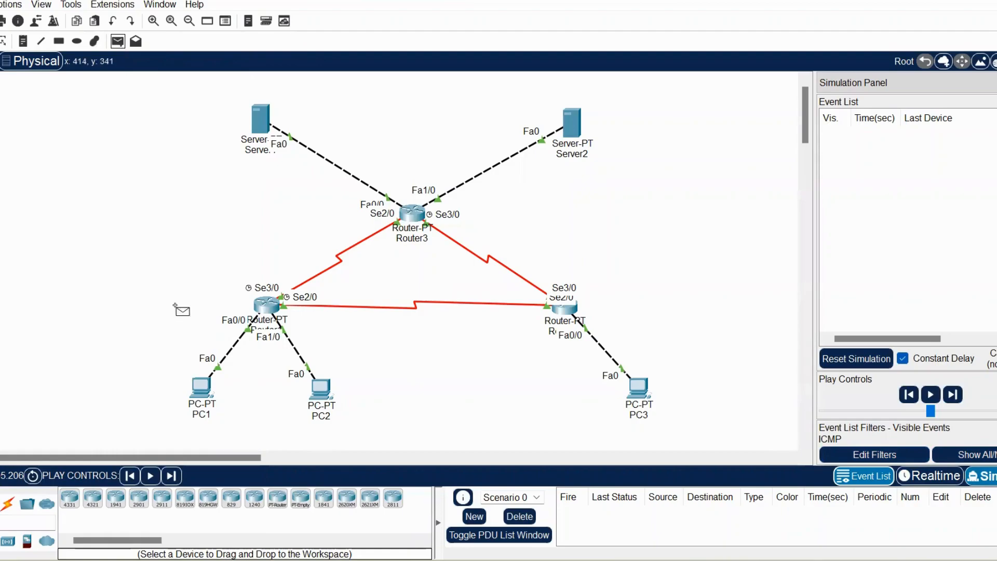
pyautogui.click(205, 388)
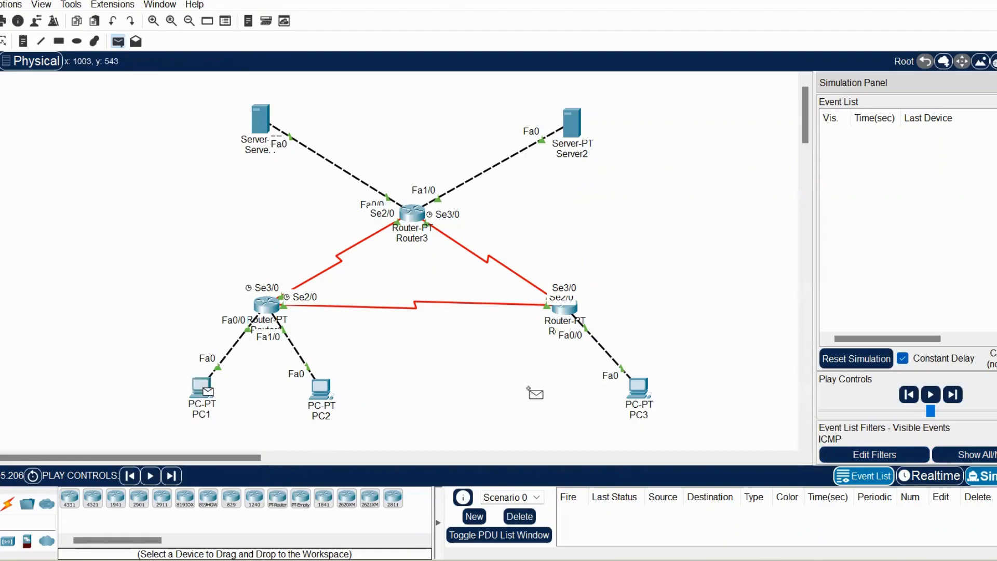
pyautogui.click(637, 389)
pyautogui.click(956, 394)
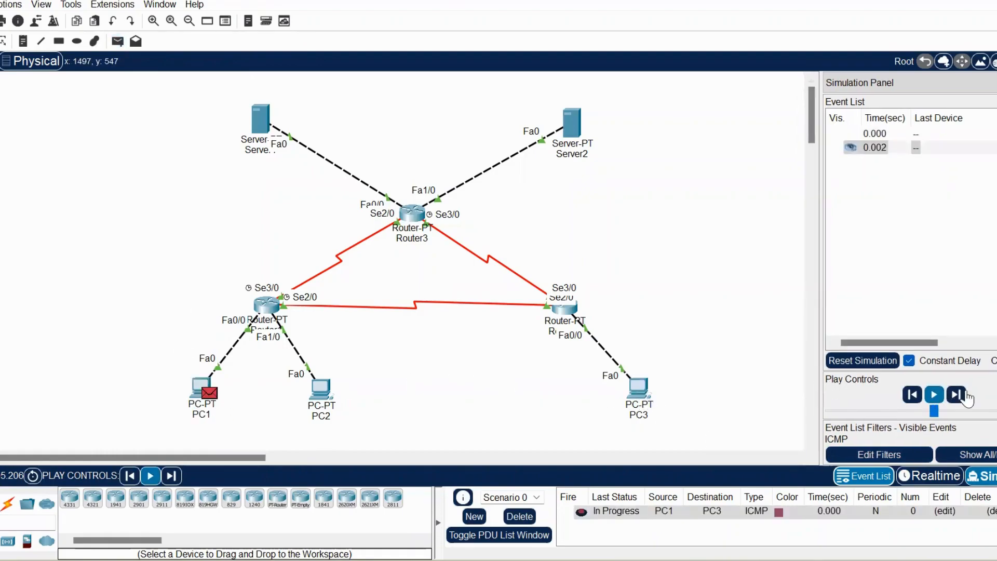
pyautogui.click(956, 395)
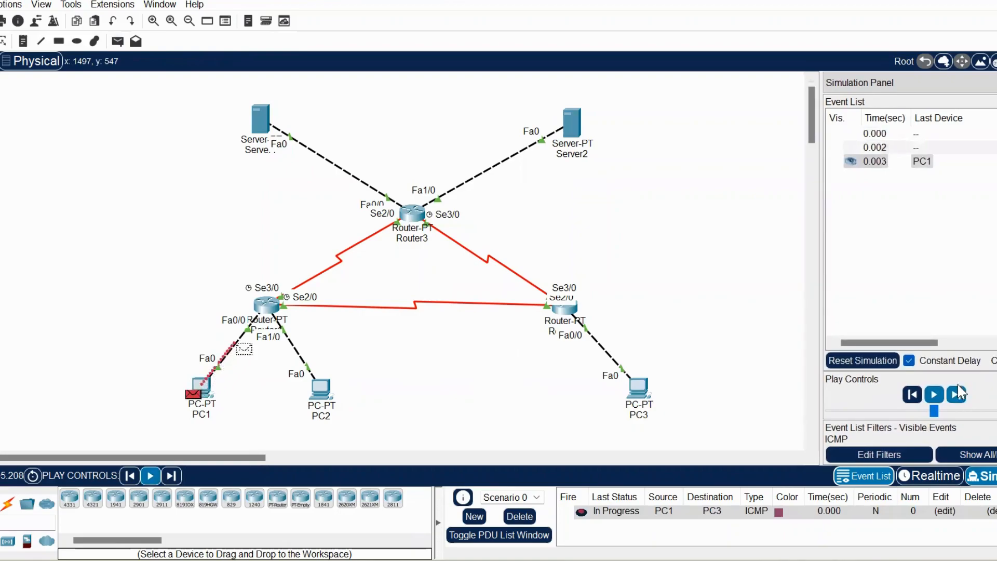
pyautogui.click(956, 396)
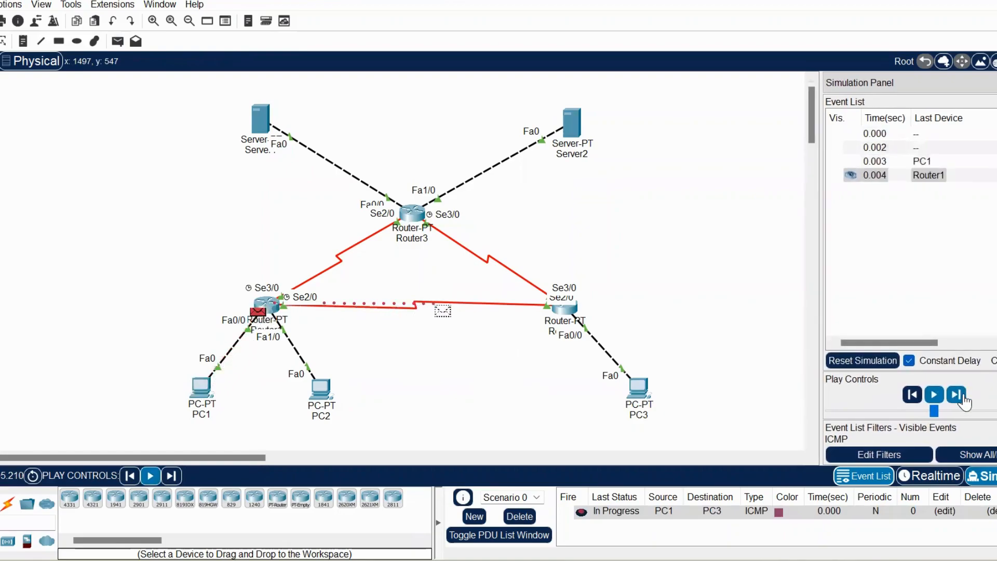
pyautogui.click(519, 516)
# Send a new simple PDU from PC1 to PC3, follow its ICMP request and reply, and delete the scenario.
pyautogui.click(117, 41)
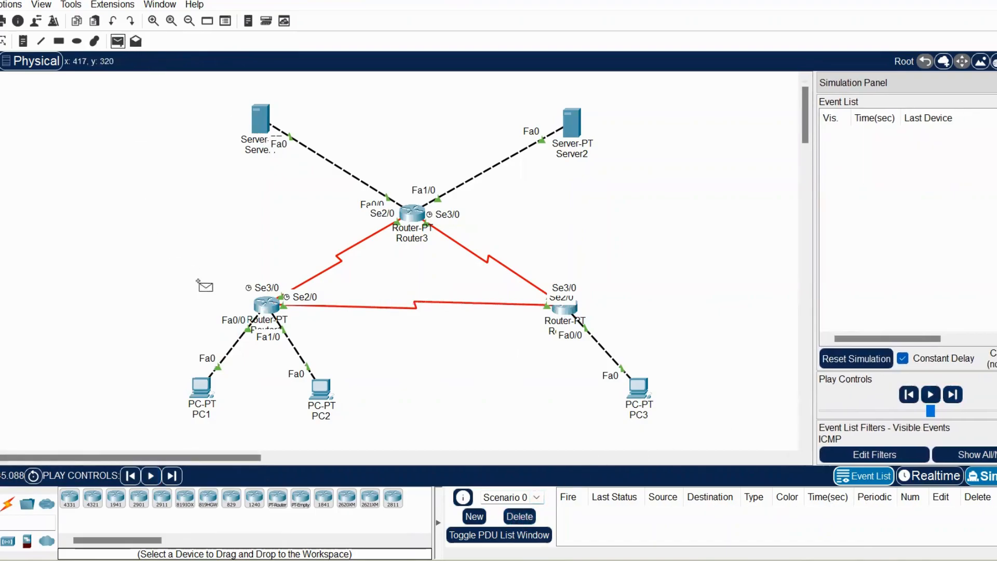
pyautogui.click(204, 387)
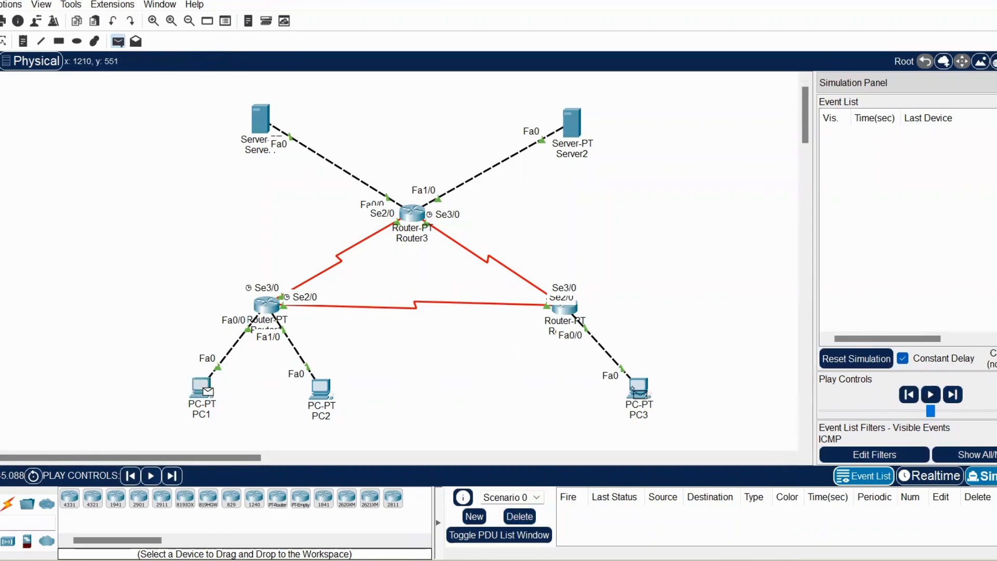
pyautogui.click(638, 393)
pyautogui.click(933, 395)
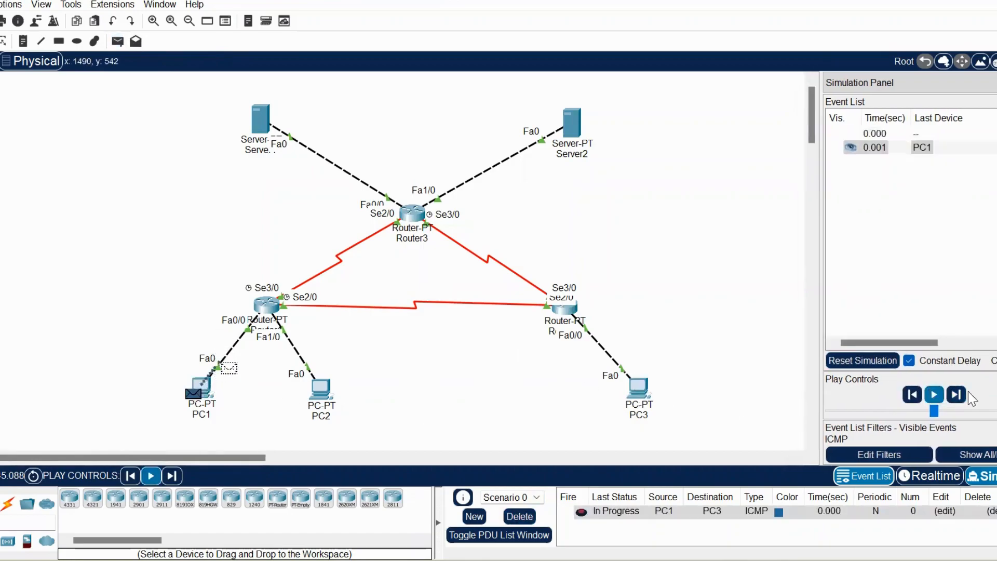
pyautogui.click(957, 395)
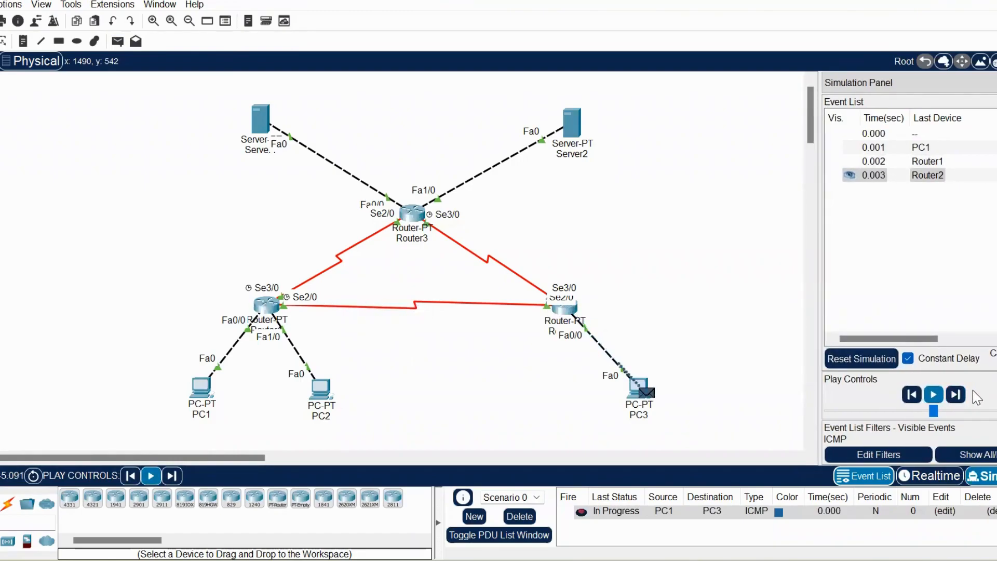
pyautogui.click(961, 394)
pyautogui.click(961, 393)
pyautogui.click(961, 393)
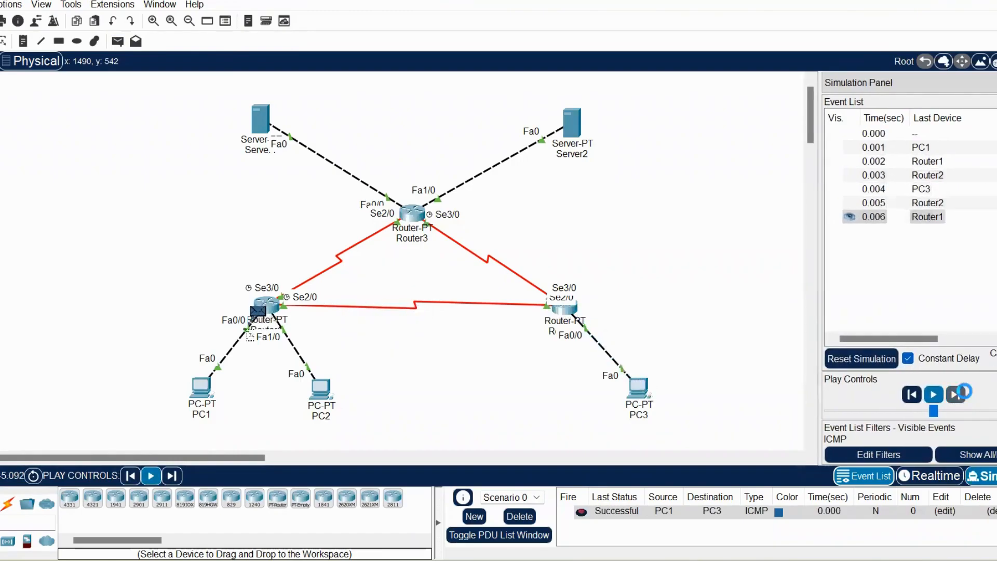
pyautogui.click(516, 517)
# Try to simulate a simple PDU from PC1 to Server1, and delete the scenario.
pyautogui.click(119, 41)
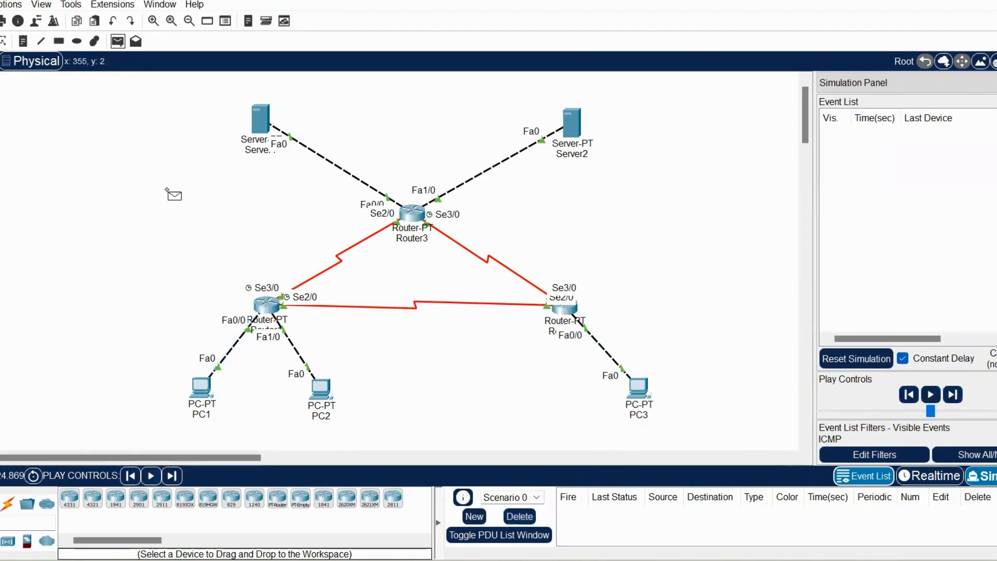
pyautogui.click(202, 387)
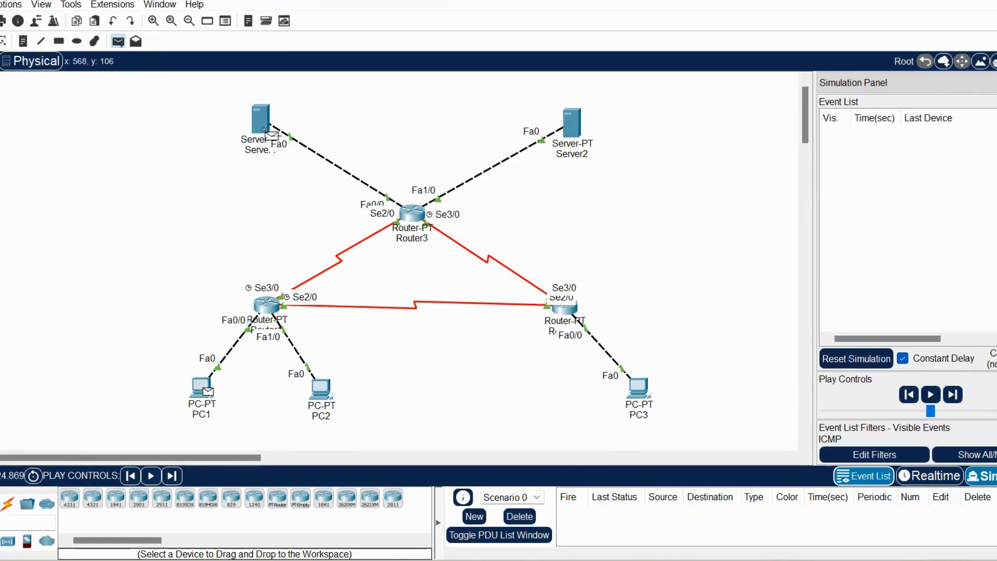
pyautogui.click(263, 129)
pyautogui.click(926, 395)
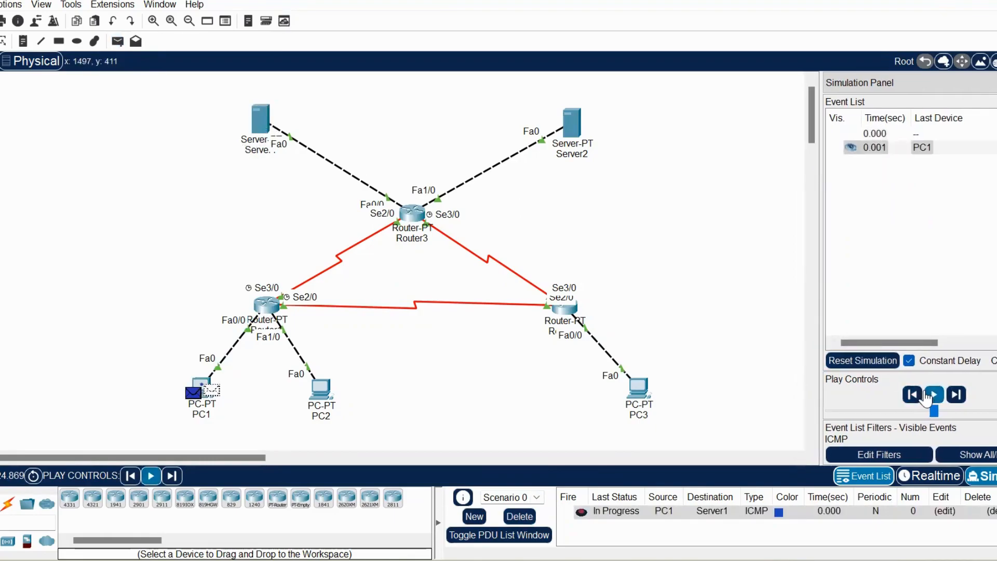
pyautogui.click(519, 516)
# Send a fresh simple PDU from PC1 to Server1, play its full ICMP round trip, and delete the scenario.
pyautogui.click(118, 41)
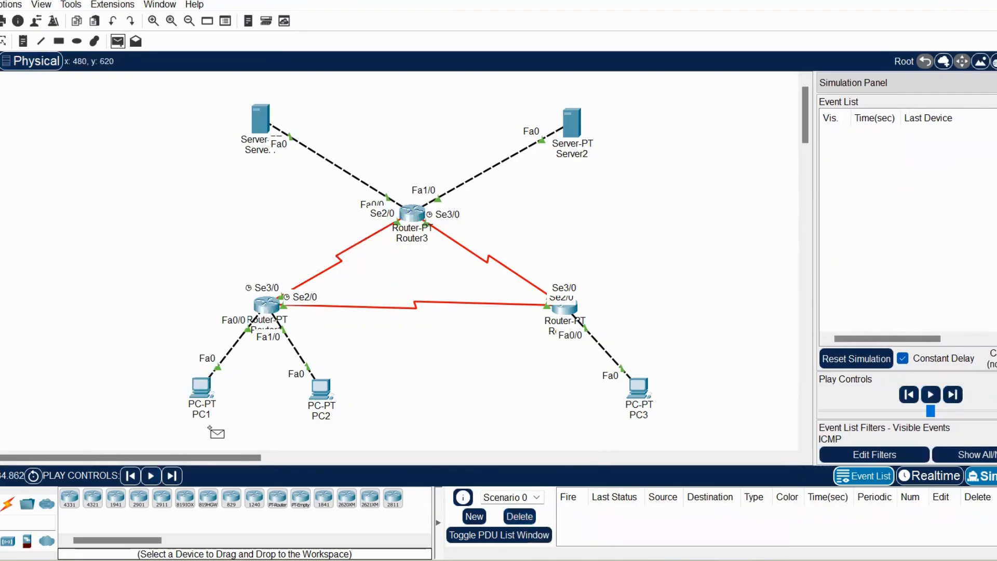
pyautogui.click(201, 401)
pyautogui.click(262, 111)
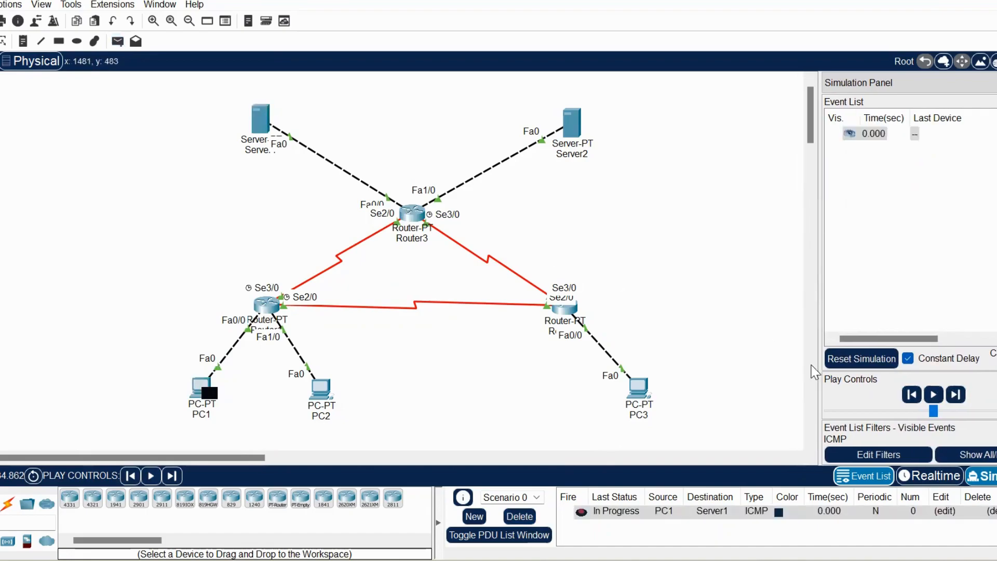
pyautogui.click(931, 396)
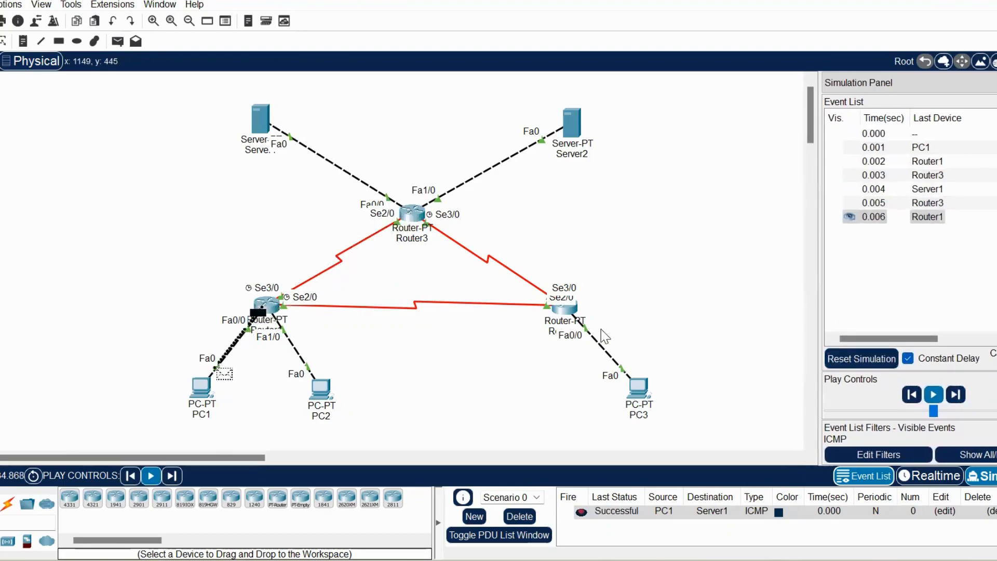
pyautogui.click(519, 516)
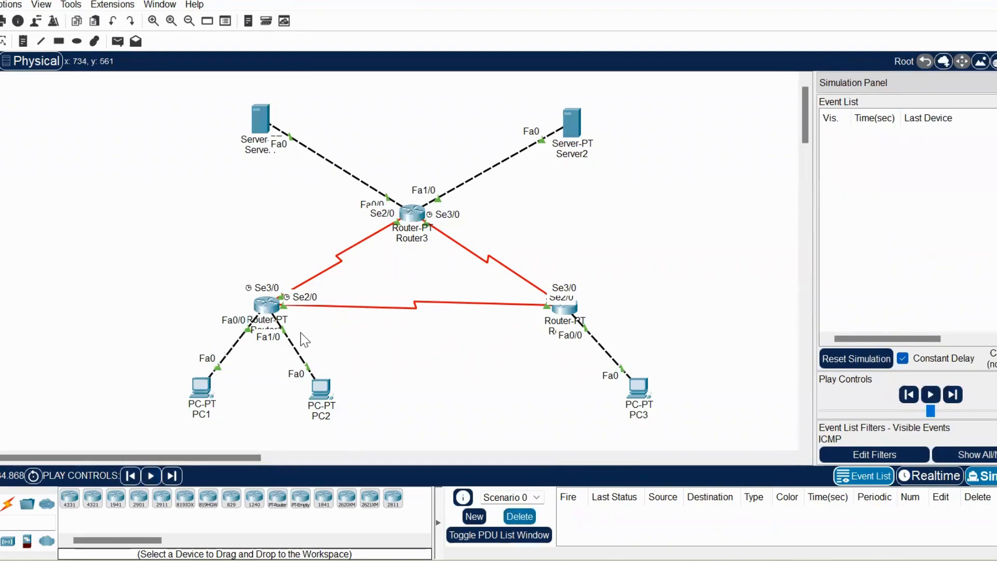
# Send a simple PDU from PC3 to Server1, advance through its ICMP request and reply, and delete the scenario.
pyautogui.click(118, 41)
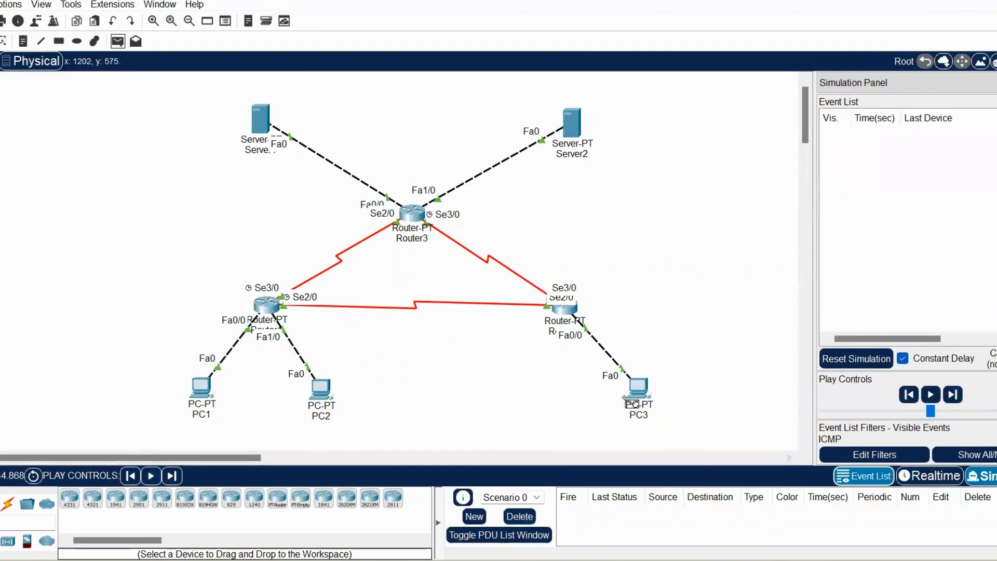
pyautogui.click(264, 119)
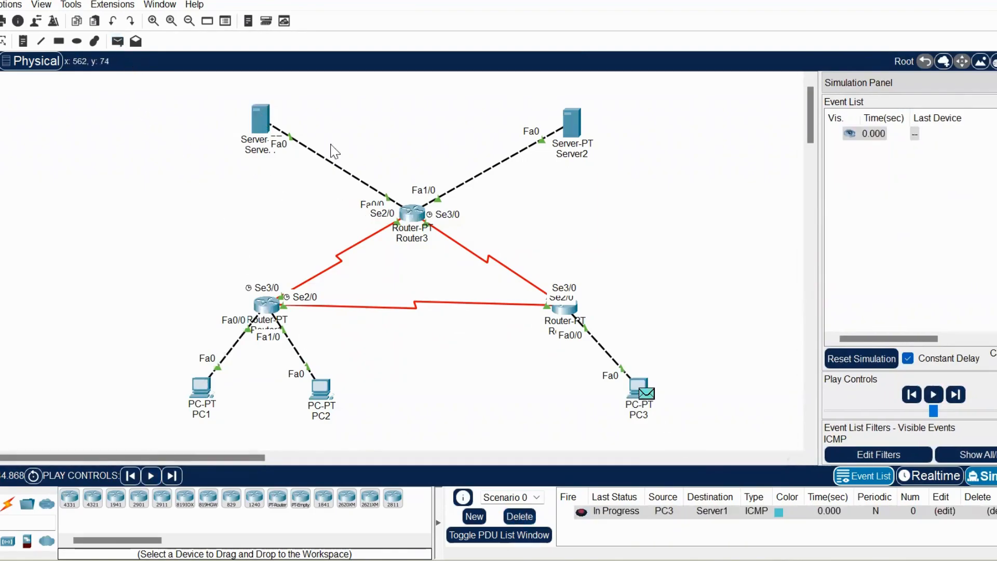
pyautogui.click(934, 397)
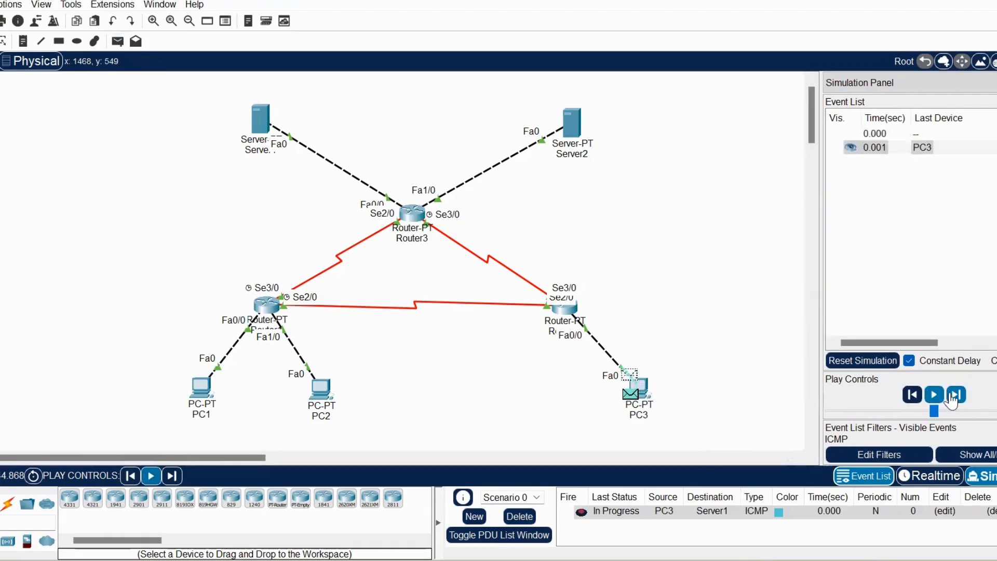
pyautogui.click(957, 396)
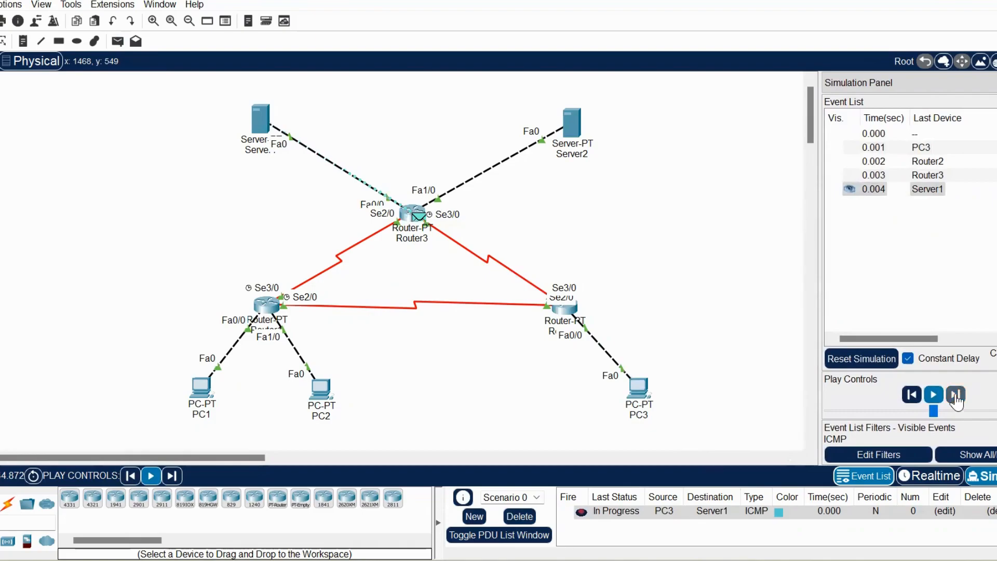
pyautogui.click(956, 396)
pyautogui.click(962, 397)
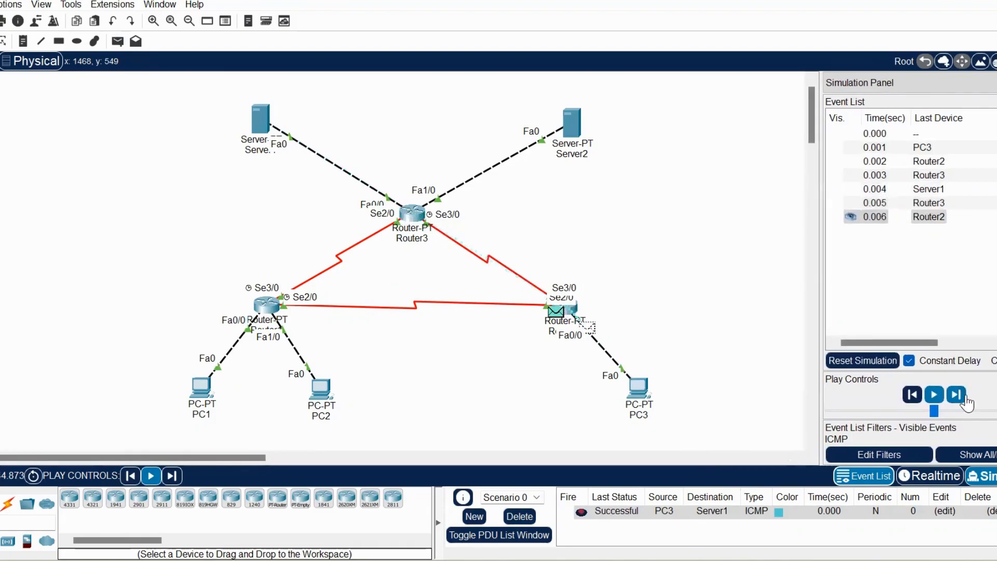
pyautogui.click(519, 516)
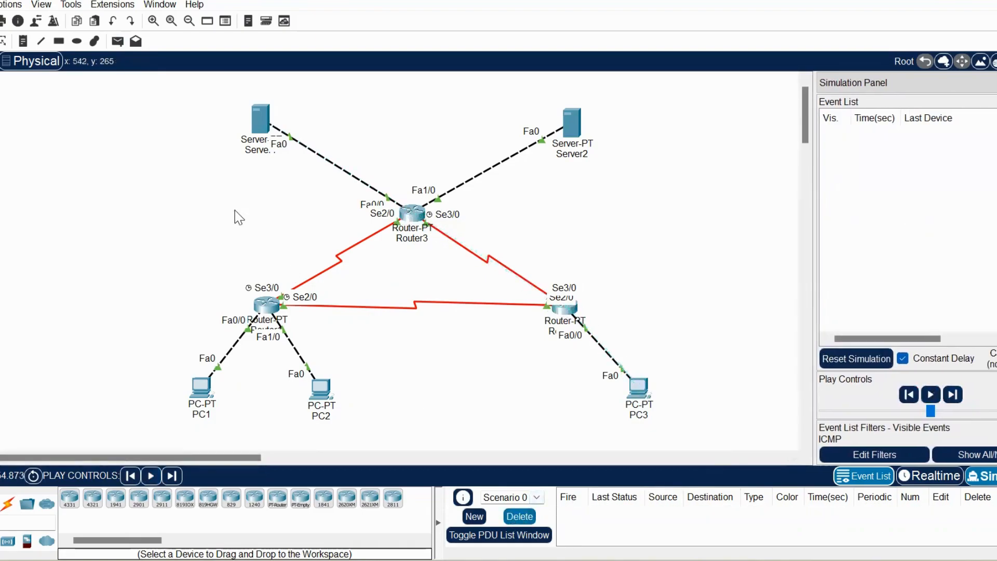
# Try to send a simple PDU from PC3 to Server2, advancing through its ICMP events, and delete the scenario.
pyautogui.click(118, 41)
pyautogui.click(639, 388)
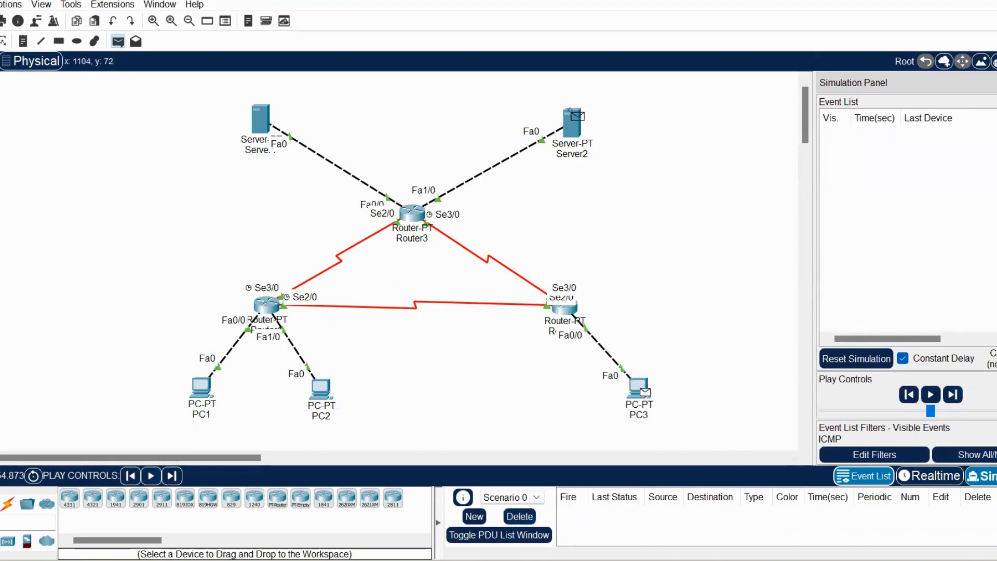
pyautogui.click(573, 119)
pyautogui.click(954, 395)
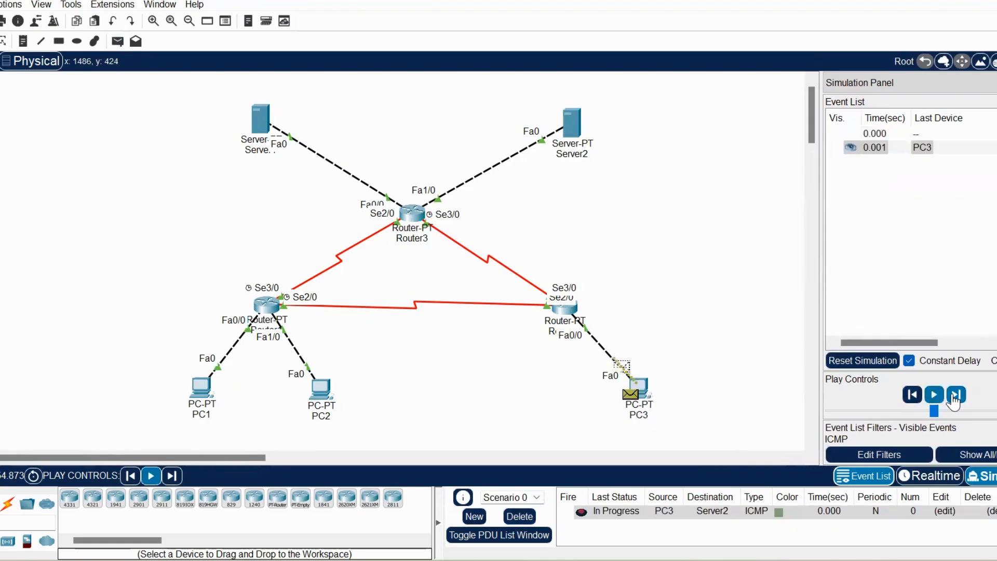
pyautogui.click(955, 396)
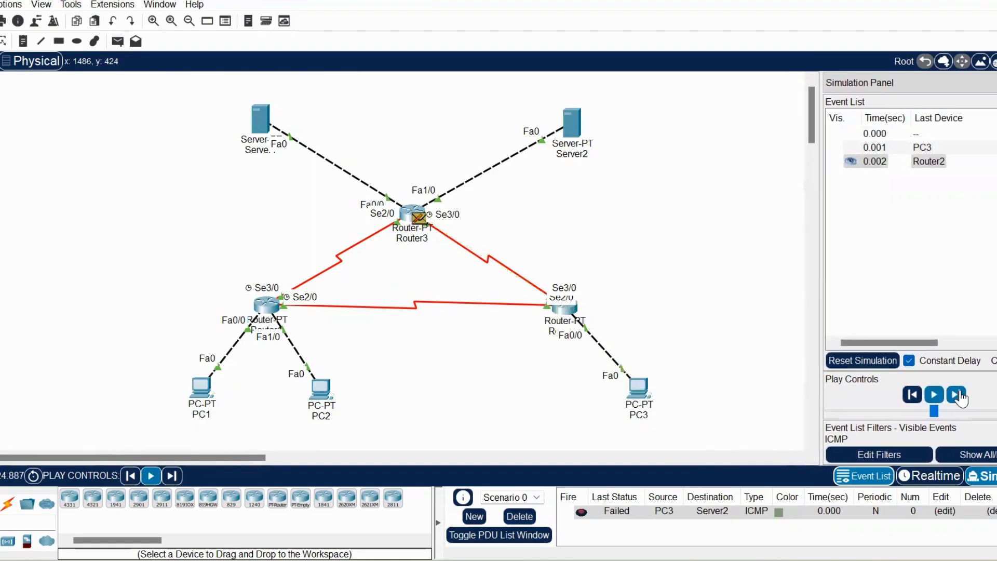
pyautogui.click(511, 516)
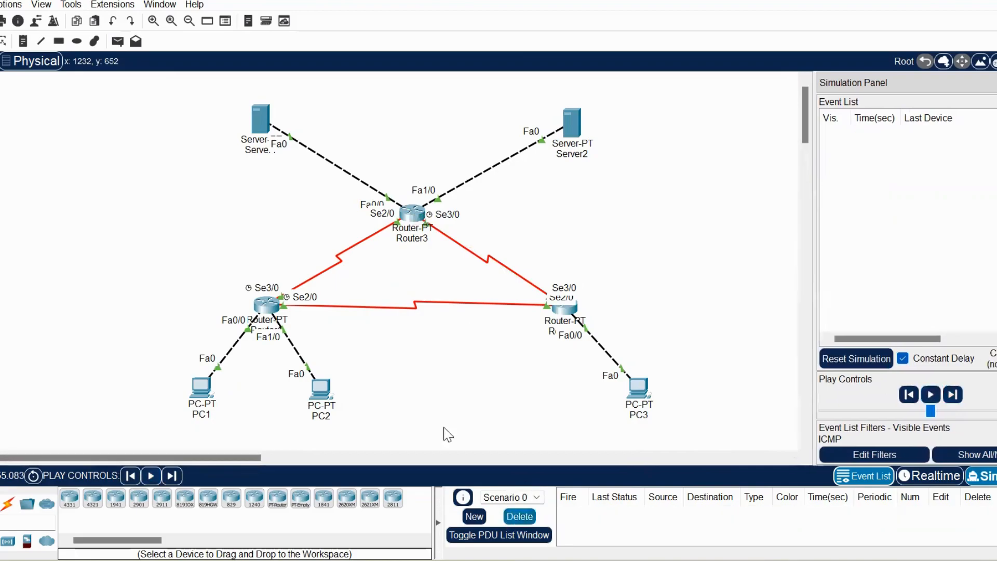
# Send another simple PDU from PC3 to Server2, trace its ICMP request and reply, and delete the scenario.
pyautogui.click(116, 42)
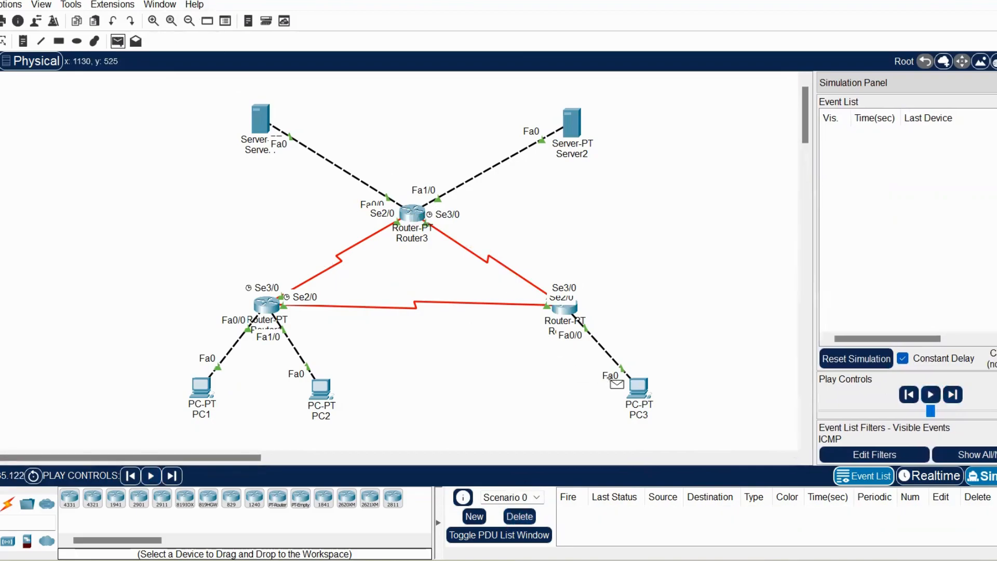
pyautogui.click(639, 386)
pyautogui.click(576, 116)
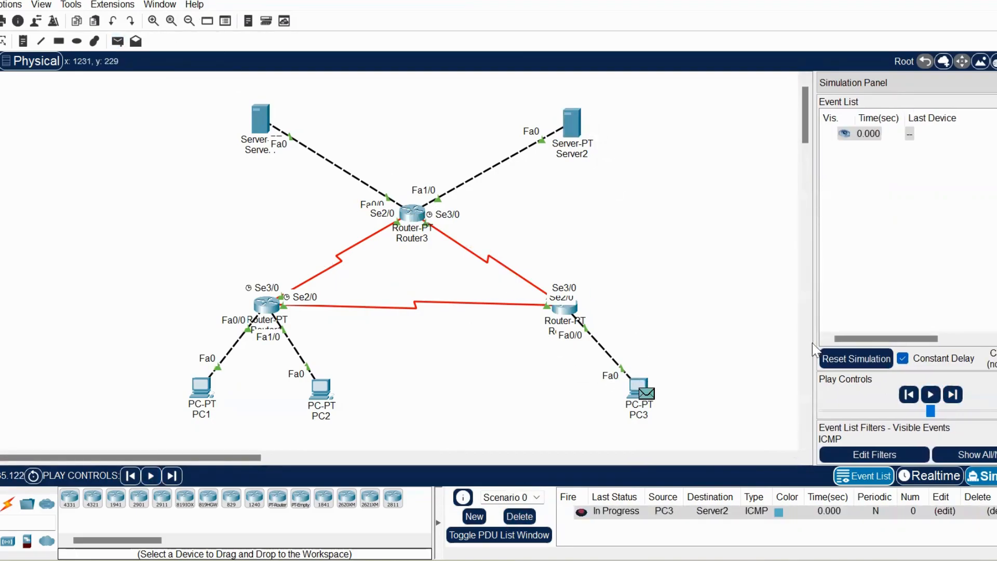
pyautogui.click(957, 395)
pyautogui.click(957, 394)
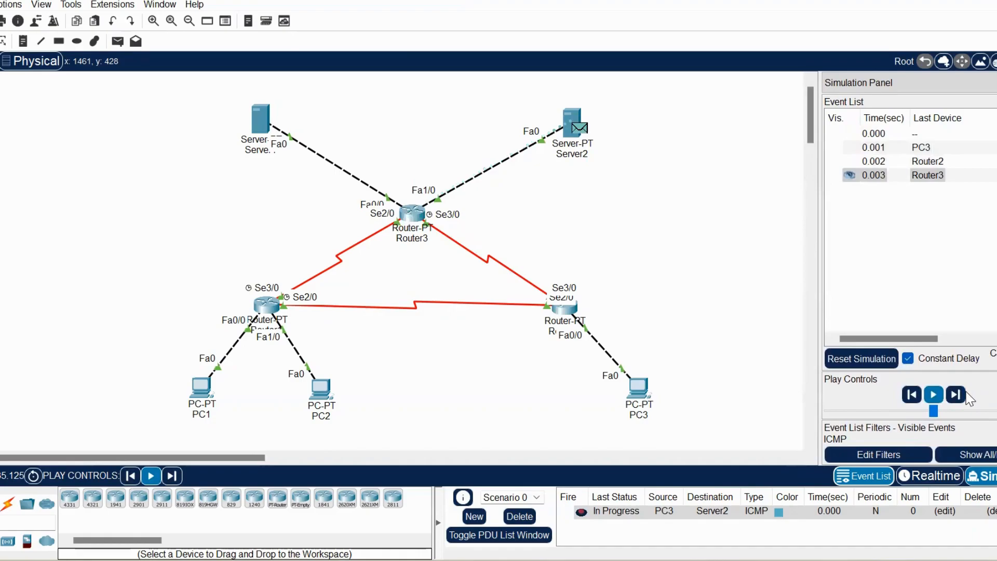
pyautogui.click(959, 396)
pyautogui.click(959, 395)
pyautogui.click(959, 395)
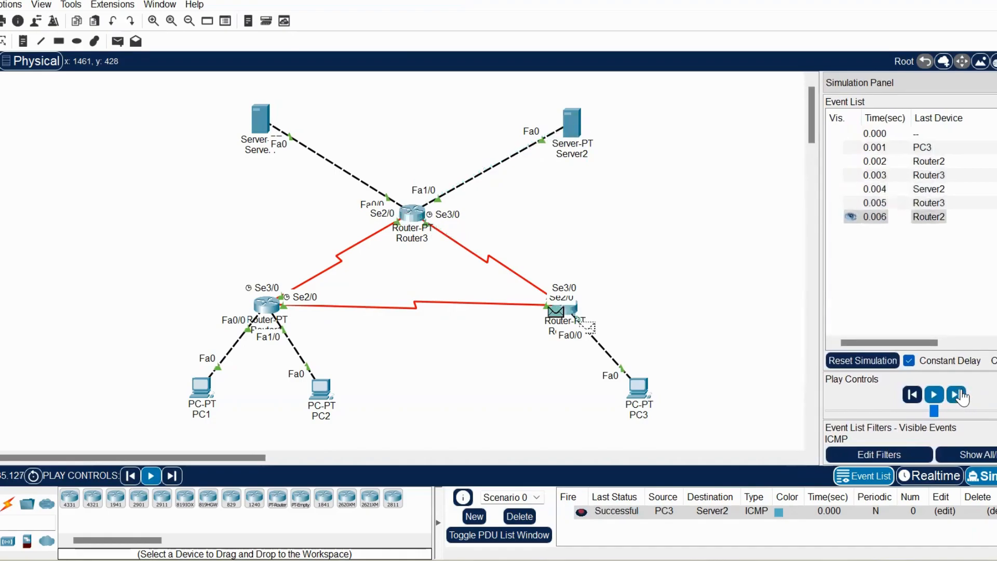
pyautogui.click(516, 517)
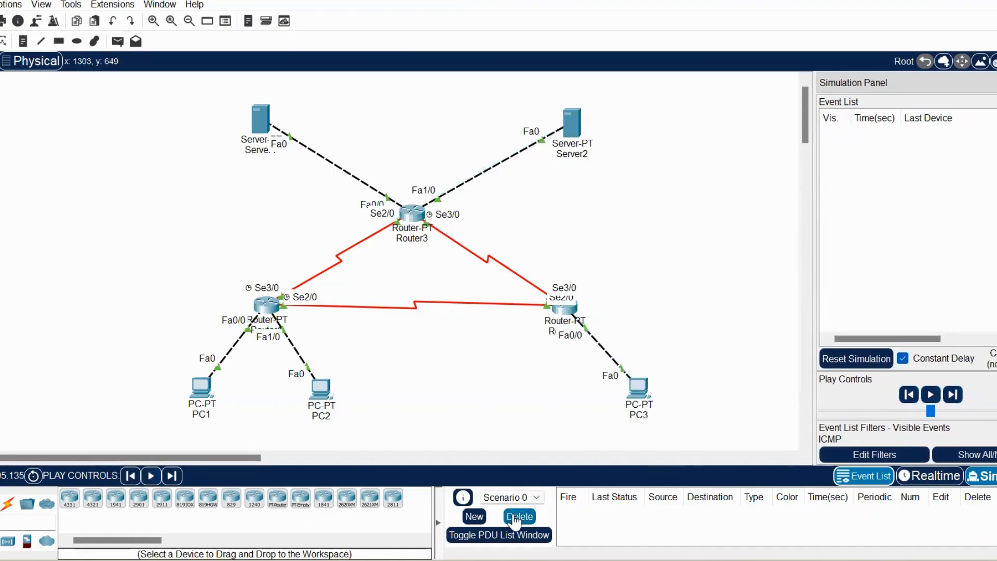
# Send a simple PDU from PC2 to Server2 and step the simulation through its ICMP events.
pyautogui.click(118, 41)
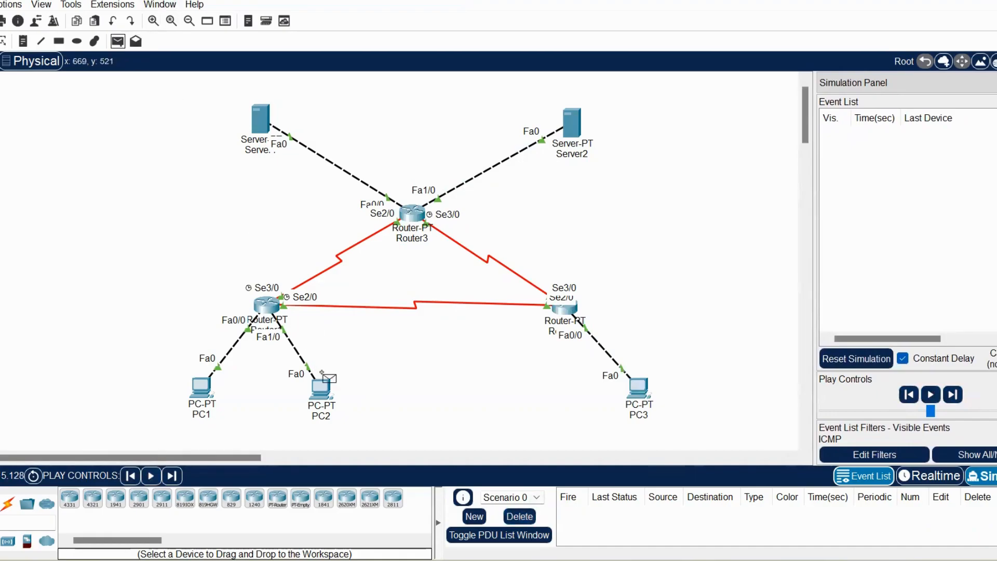
pyautogui.click(321, 389)
pyautogui.click(577, 125)
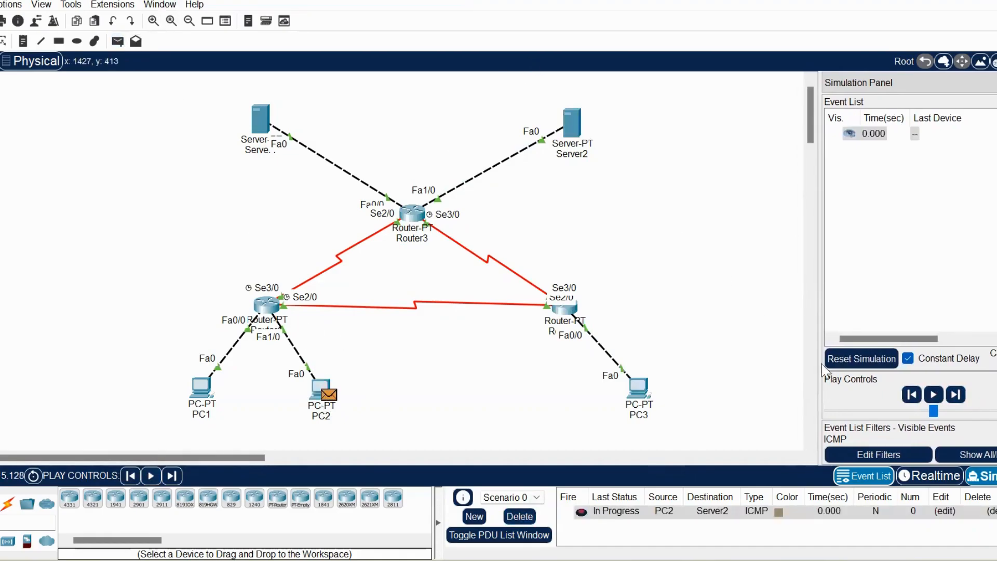
pyautogui.click(929, 397)
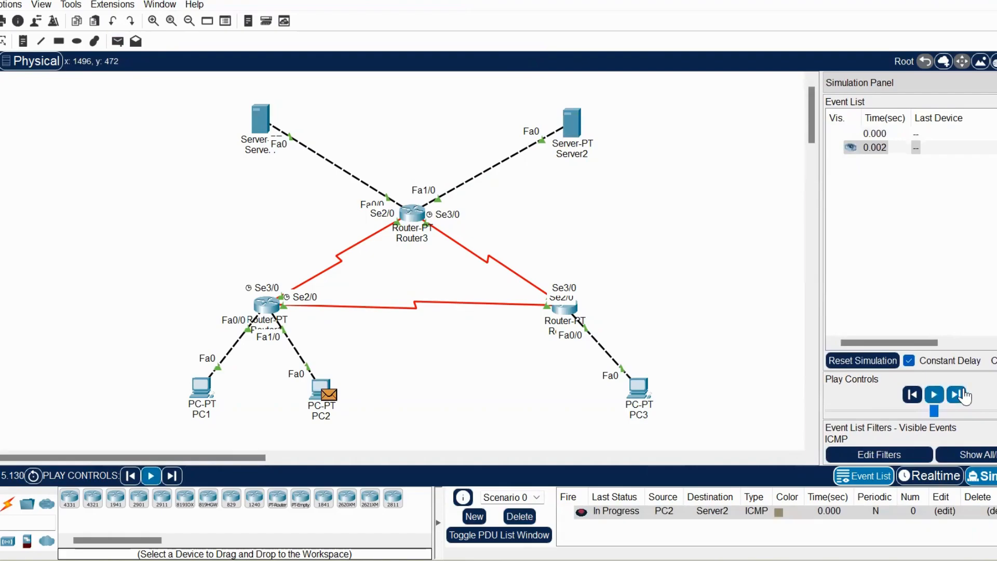
pyautogui.click(957, 395)
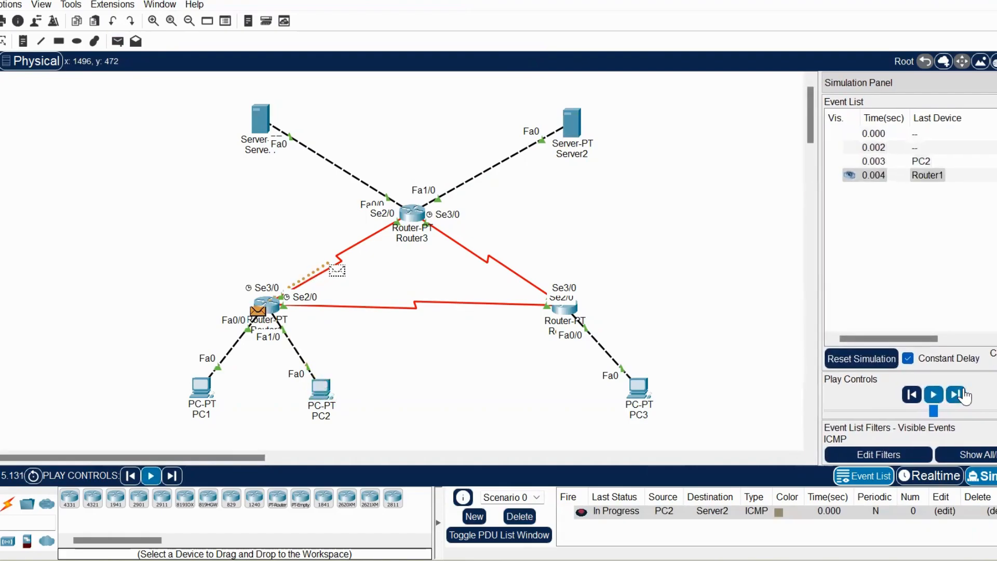
pyautogui.click(958, 395)
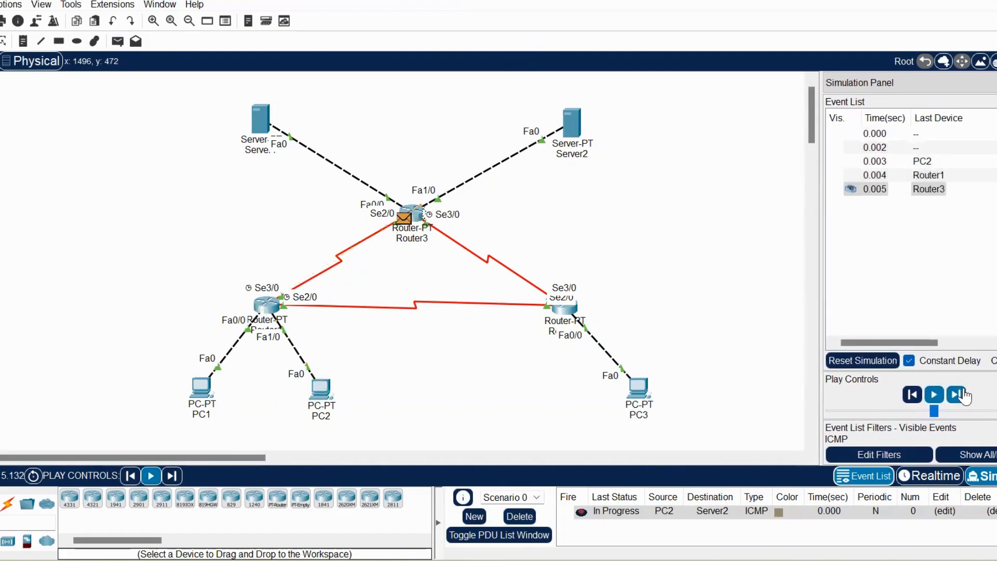
pyautogui.click(957, 395)
pyautogui.click(958, 395)
pyautogui.click(958, 395)
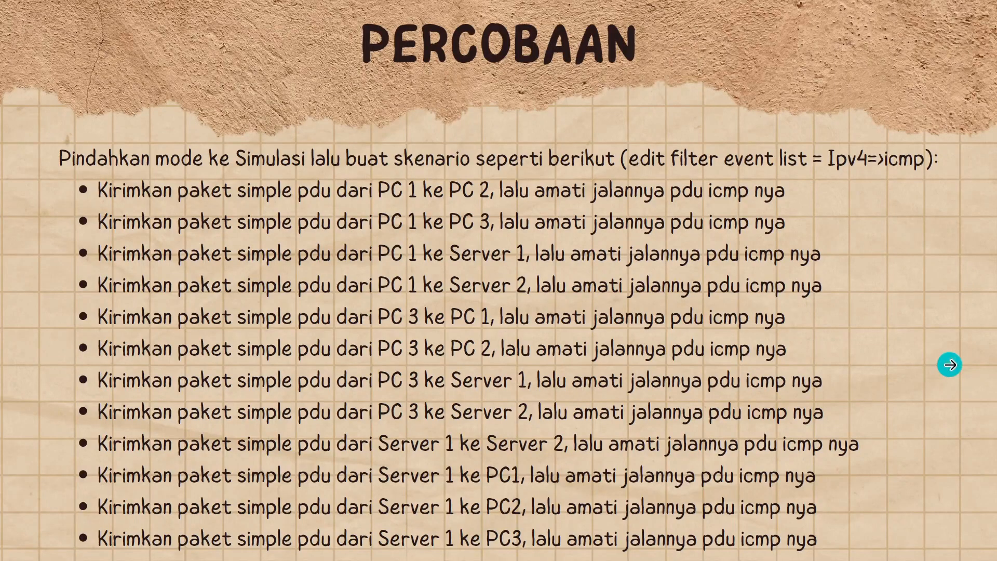
pyautogui.click(948, 364)
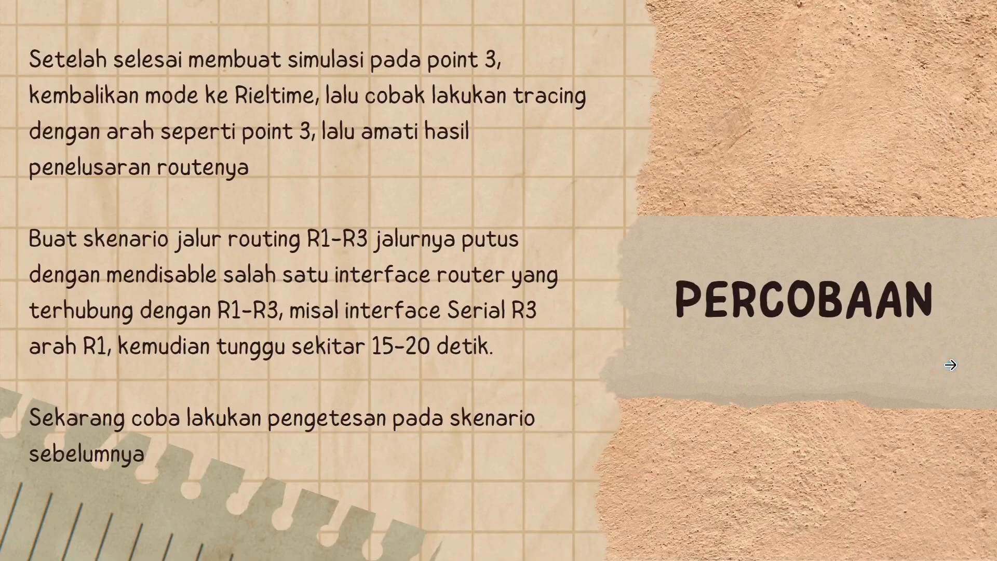